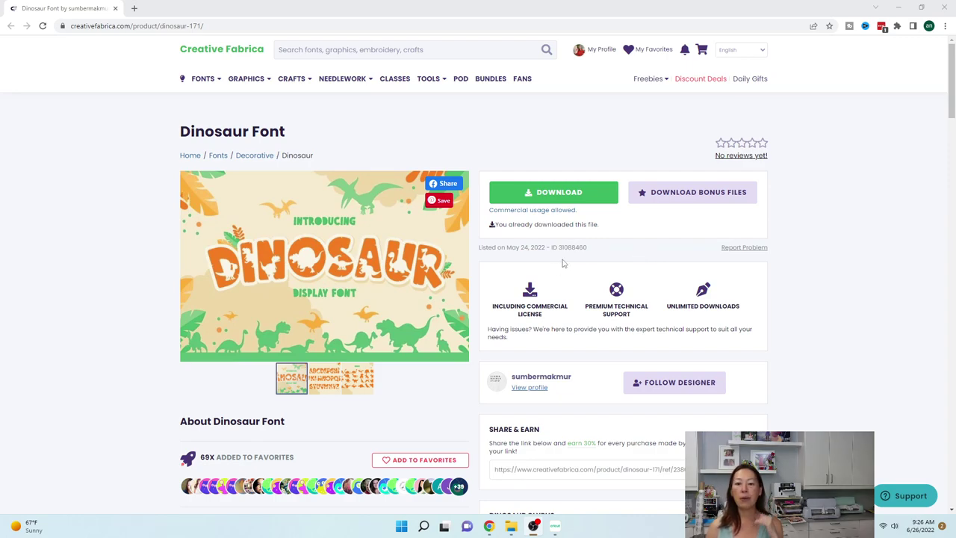
Download the Dinosaur font from its Creative Fabrica page.
click(560, 194)
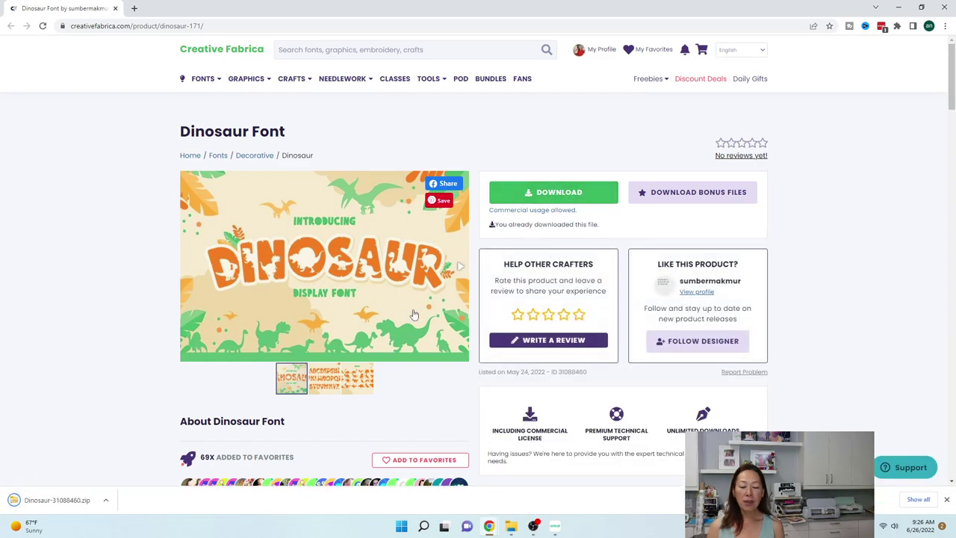
scroll(414, 314, down, 2)
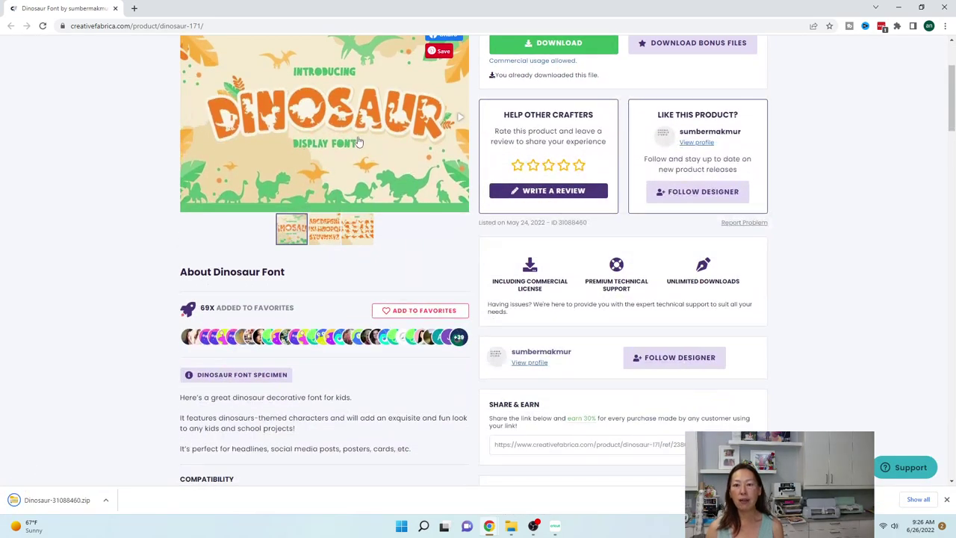
scroll(363, 144, down, 3)
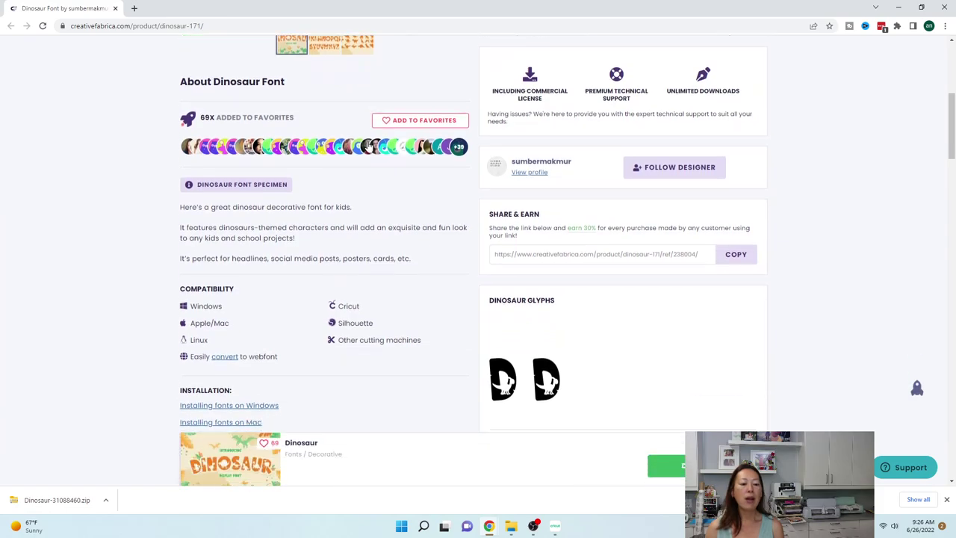
scroll(364, 146, down, 3)
Preview the name 'charlotte' in the Dinosaur font's Try This Font box.
click(287, 296)
scroll(287, 296, down, 3)
text(charlotte)
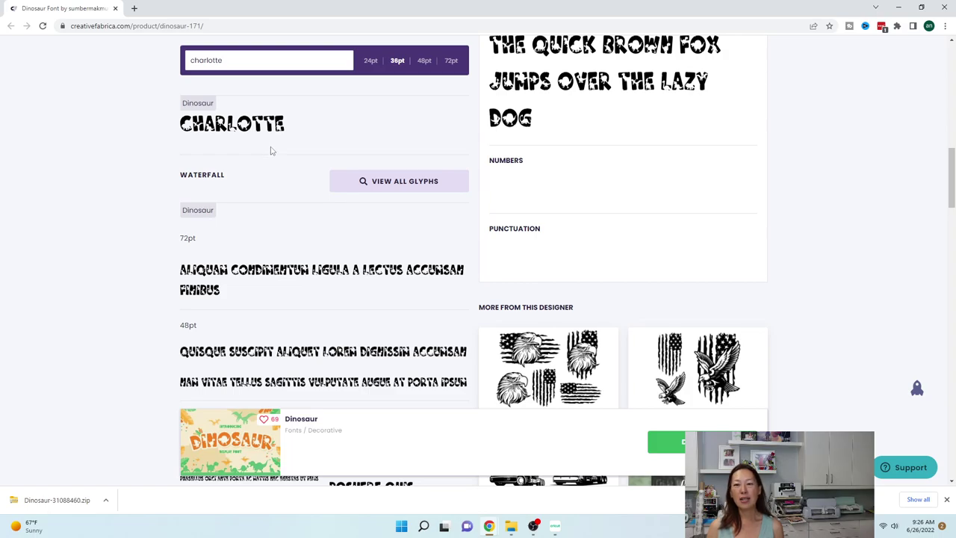
scroll(256, 155, up, 2)
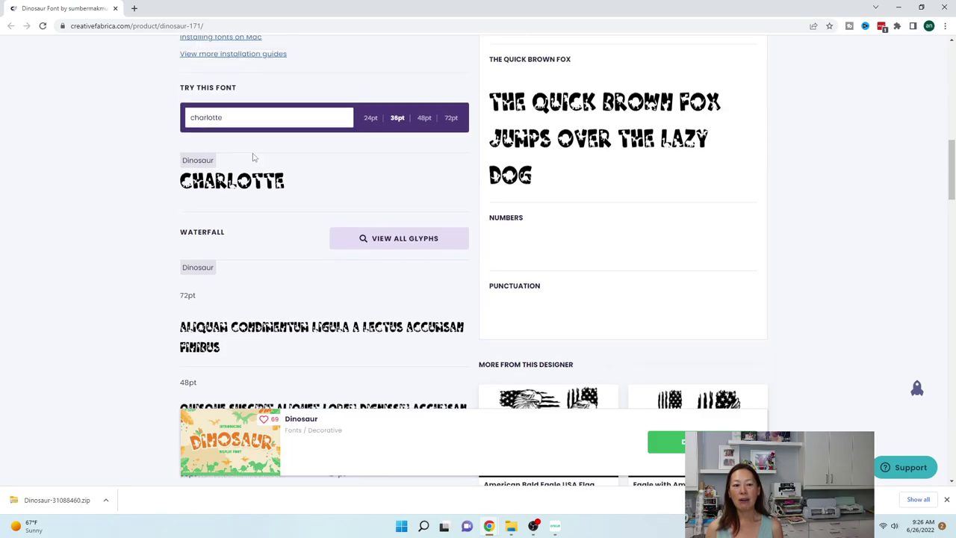
scroll(254, 157, up, 8)
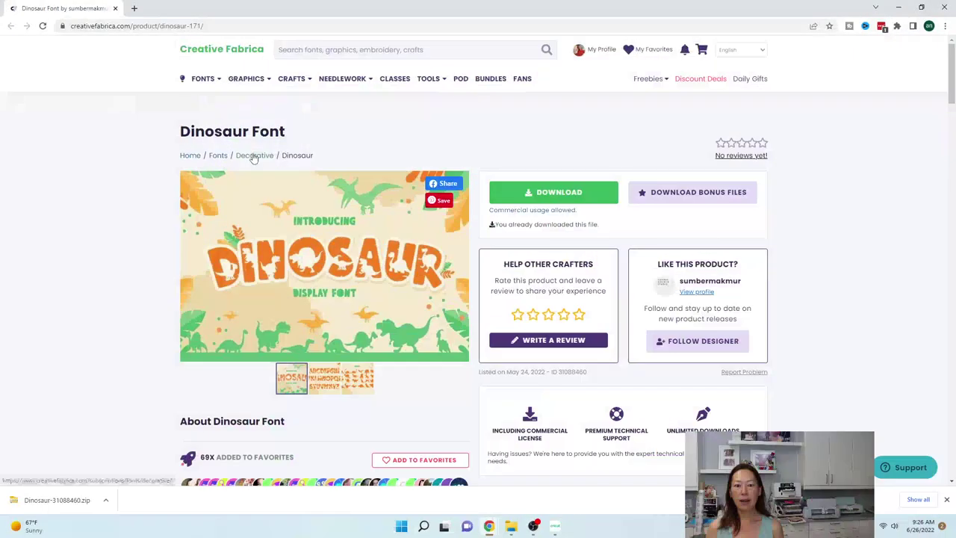
mouse_move(447, 94)
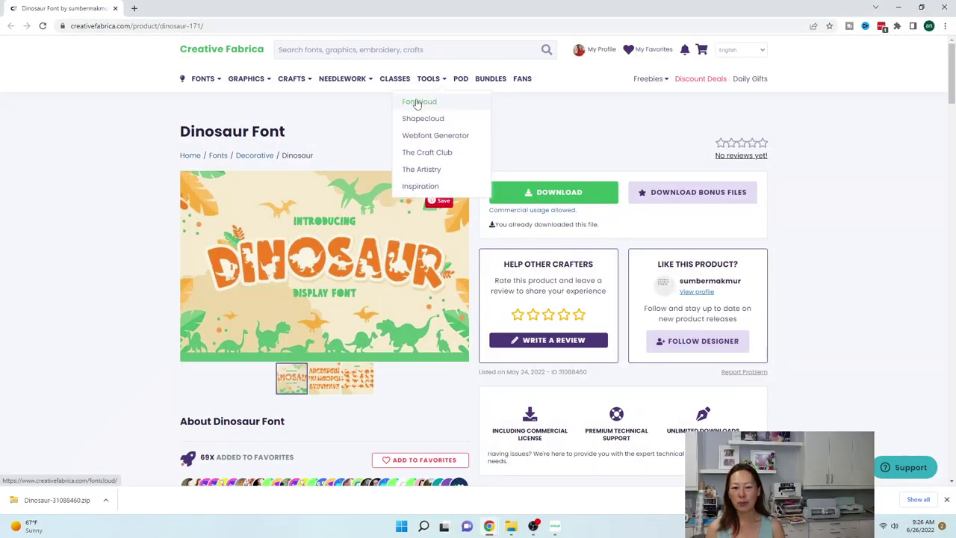
Go to the Fontcloud tool page and launch the Fontcloud font manager.
click(421, 101)
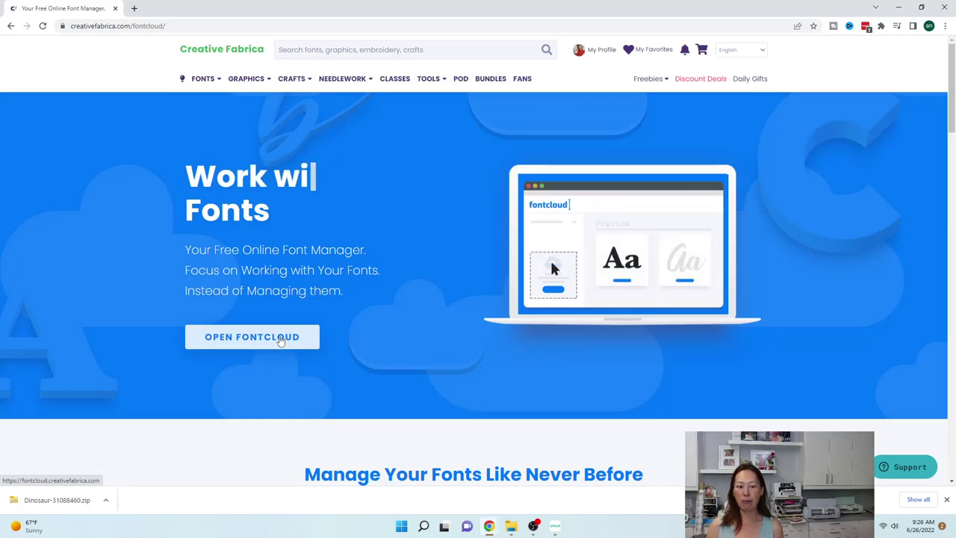
click(281, 340)
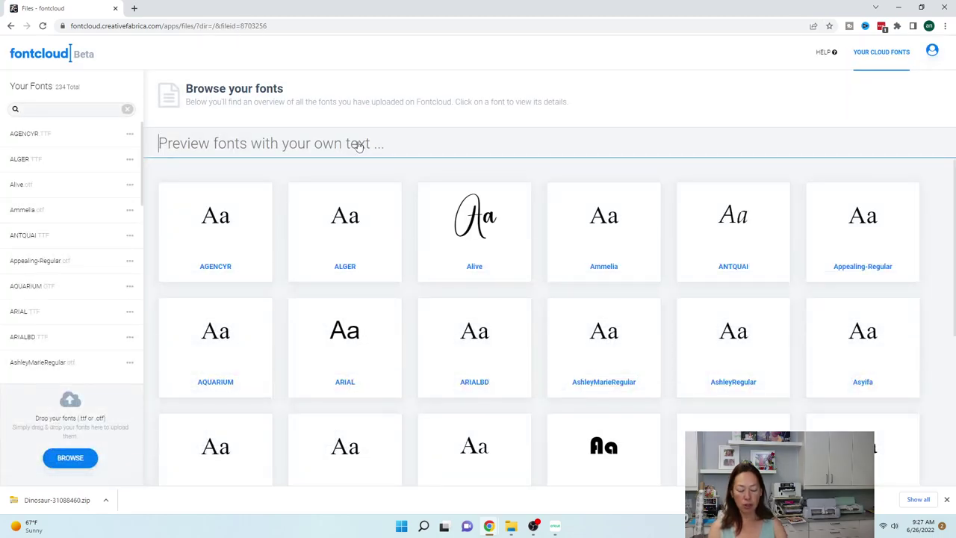
Preview 'charlotte' across the uploaded fonts and open the Birthday Balloons font page.
text(charlotte)
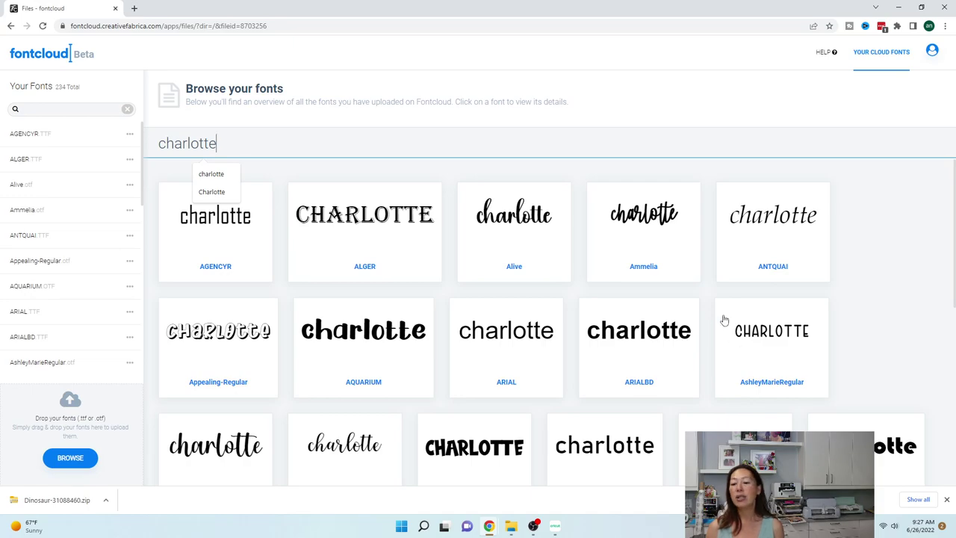
scroll(523, 247, down, 1)
scroll(523, 246, down, 3)
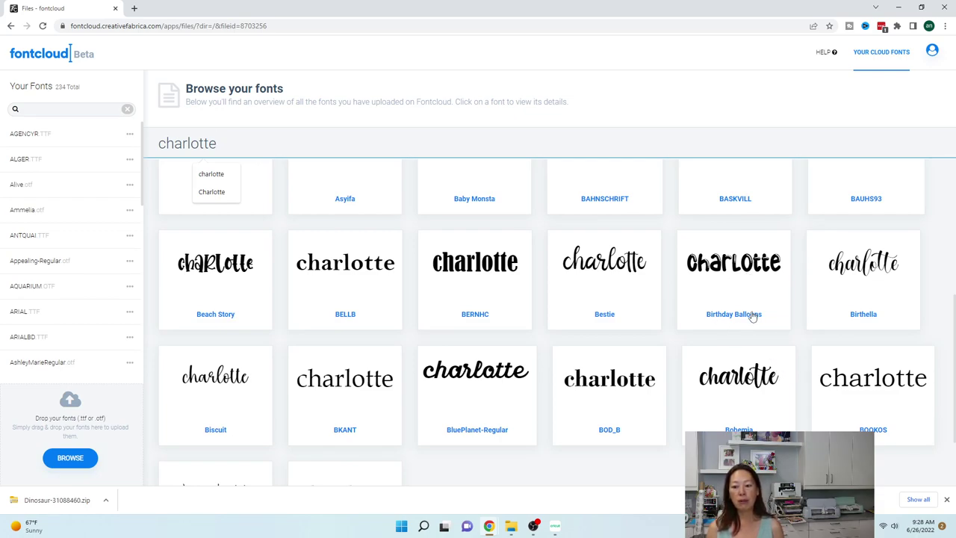
click(753, 317)
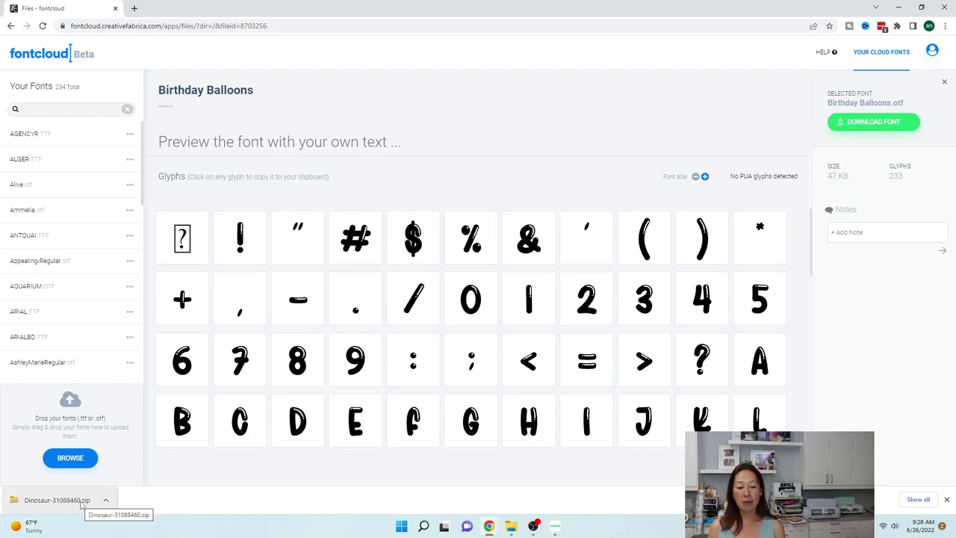
Open the downloaded Dinosaur zip from its folder in File Explorer.
click(106, 503)
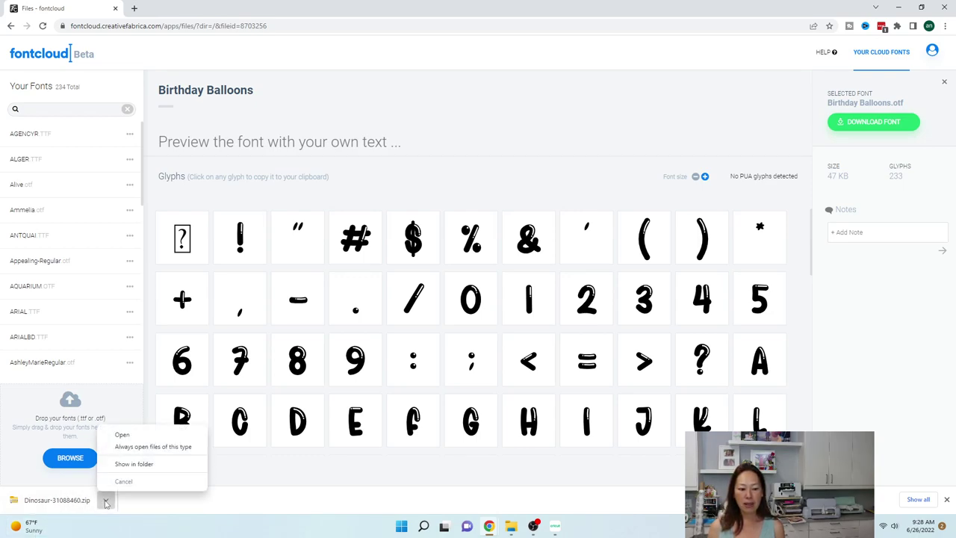
click(128, 465)
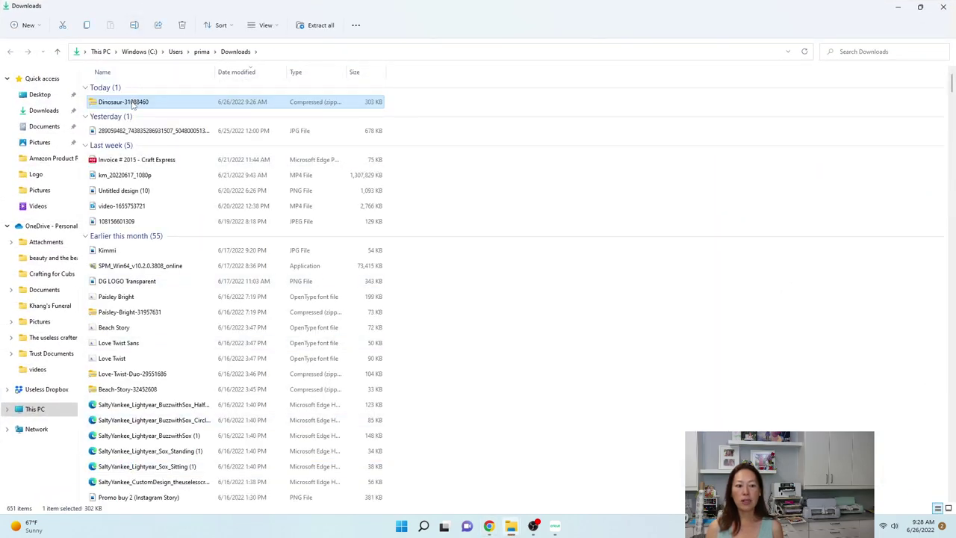
double_click(131, 102)
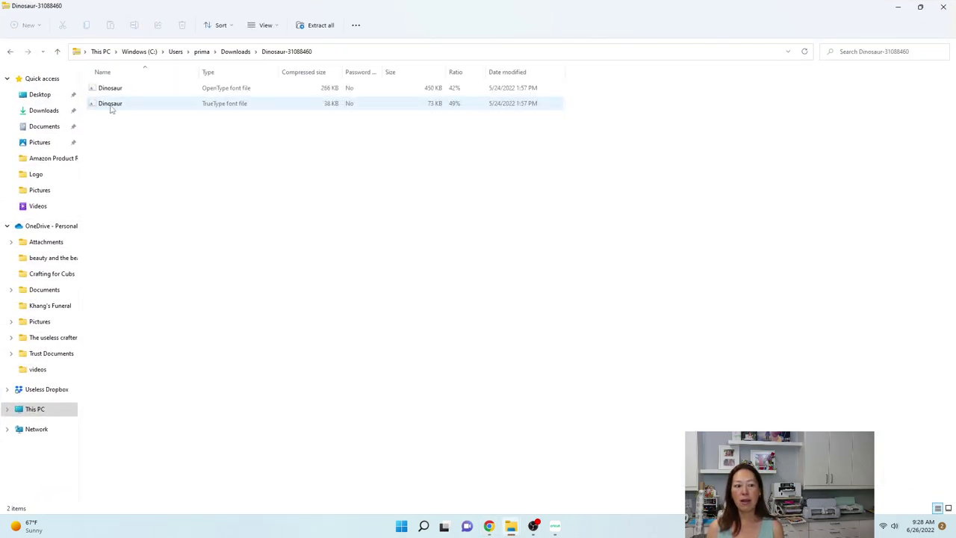
Install the Dinosaur TrueType font, replacing the existing one, and copy the file out of the zip.
click(109, 105)
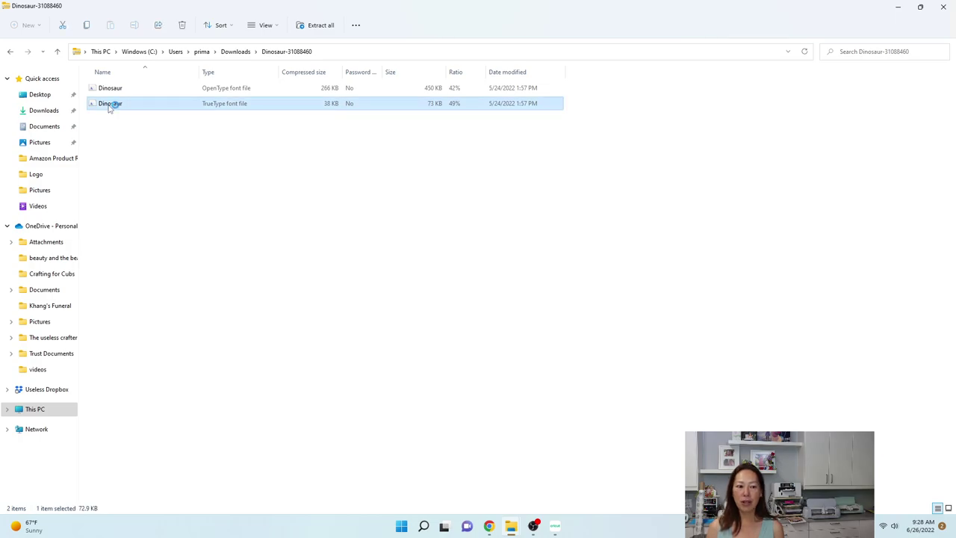
click(121, 104)
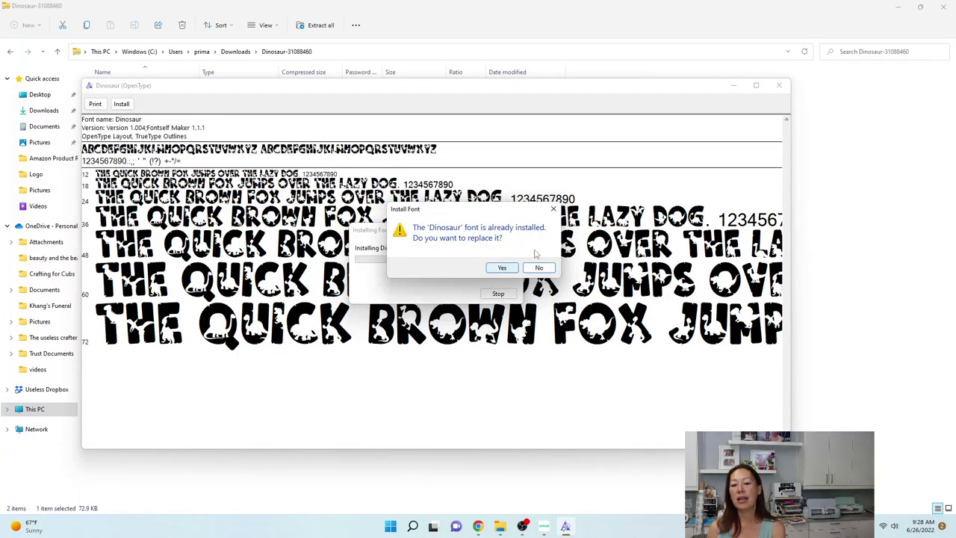
click(502, 268)
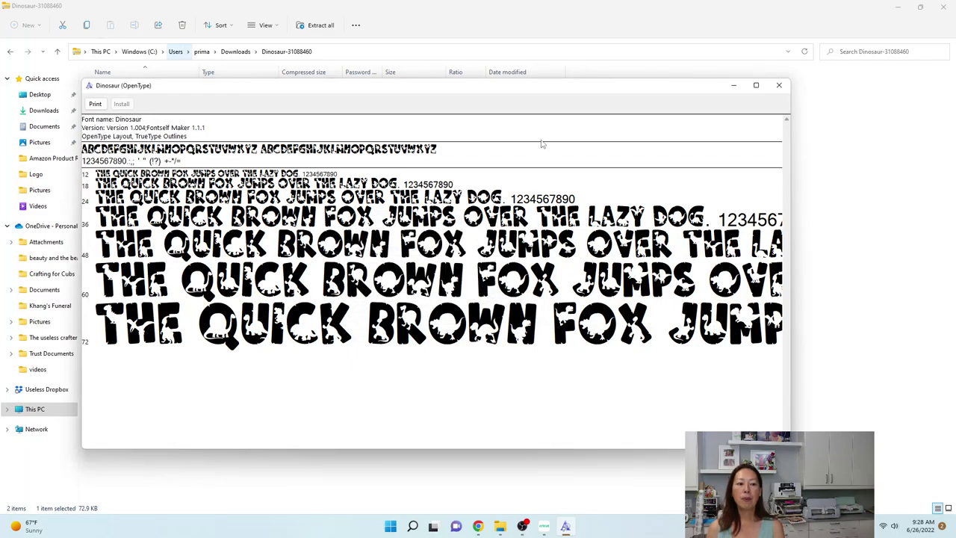
click(779, 85)
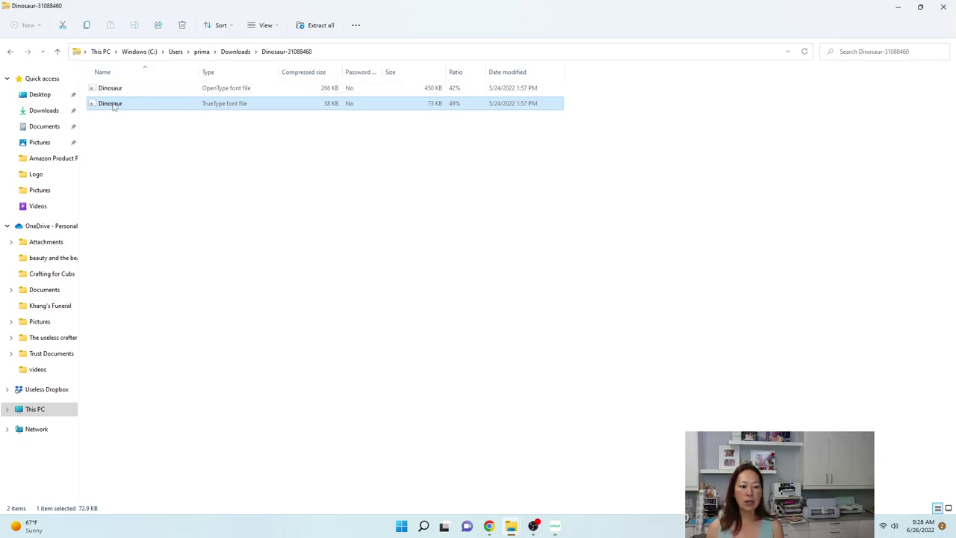
drag(114, 106, 43, 110)
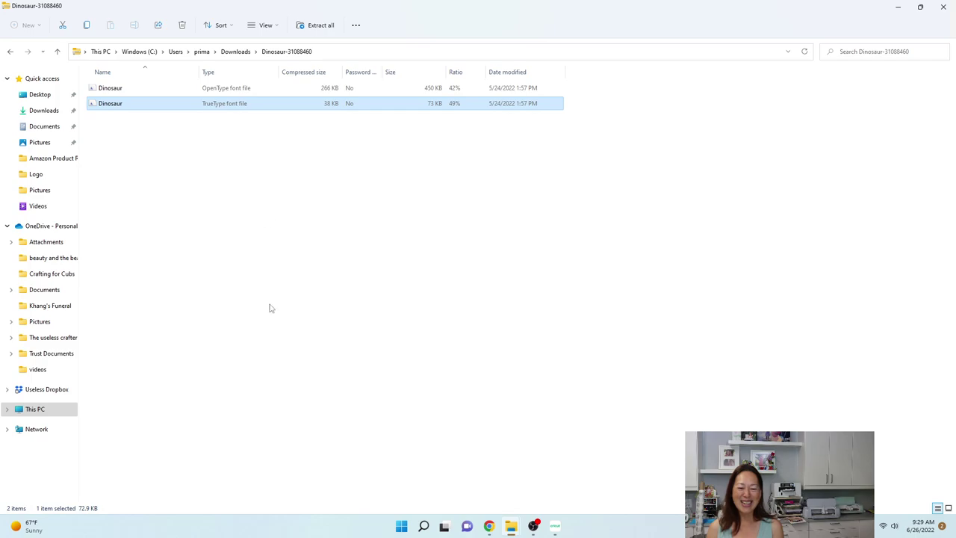
Upload the Dinosaur TrueType file from Downloads to Fontcloud, then bring Cricut Design Space forward.
click(489, 526)
click(431, 467)
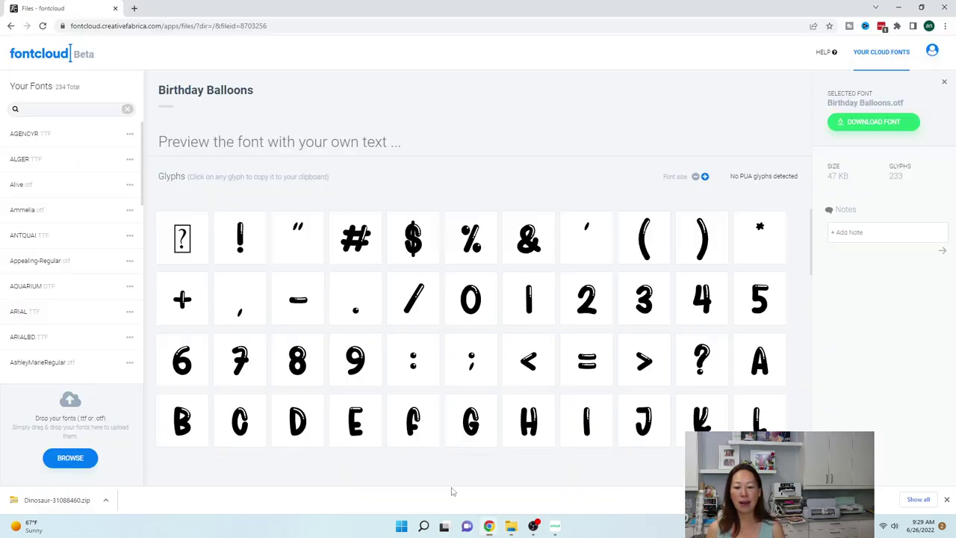
click(71, 458)
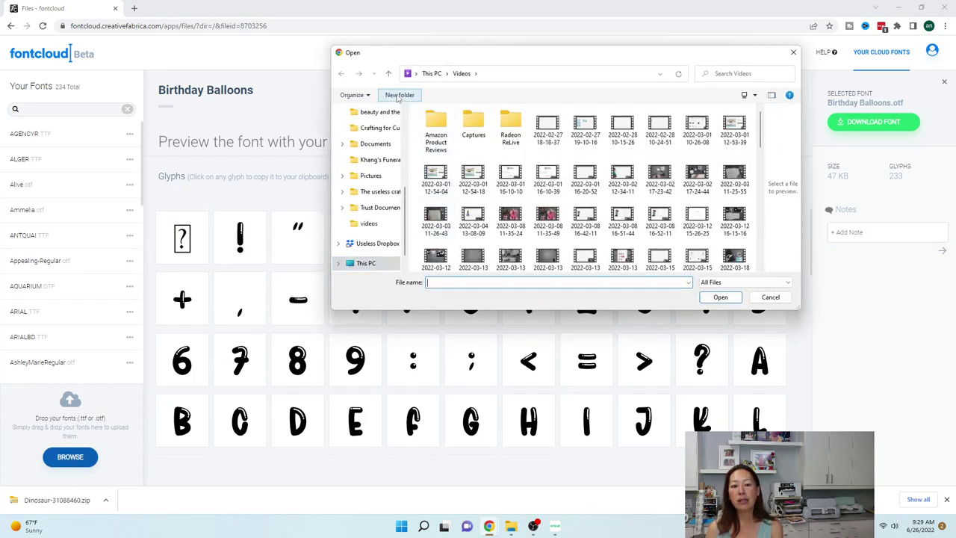
scroll(377, 179, up, 8)
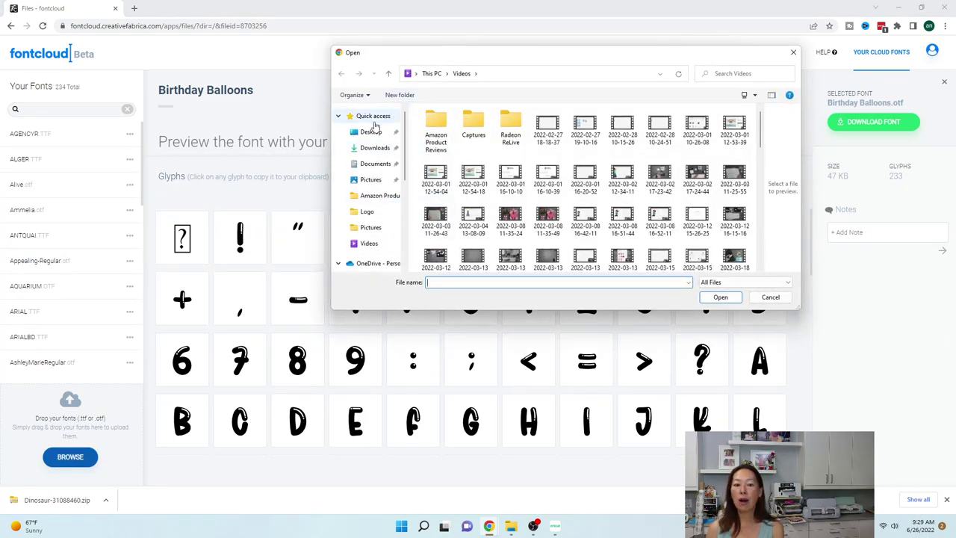
click(375, 147)
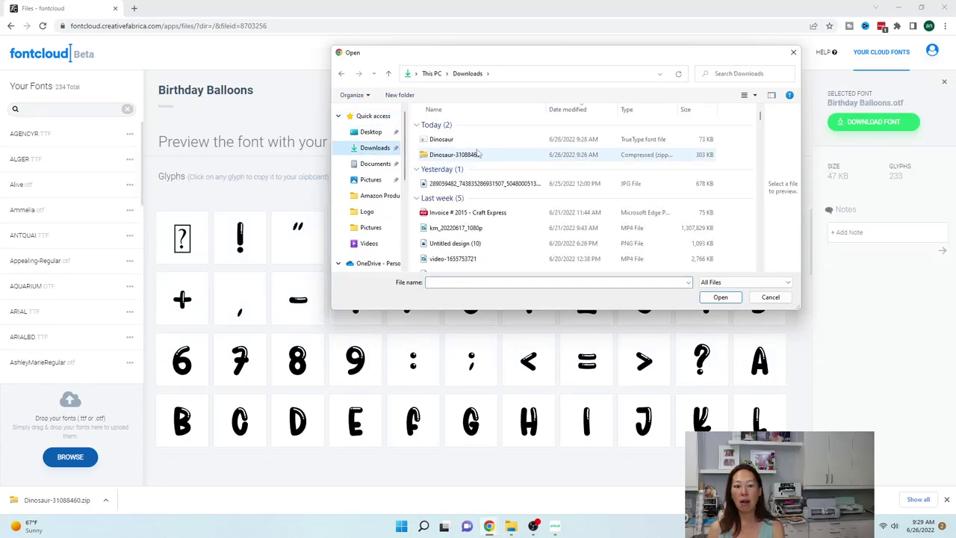
click(438, 142)
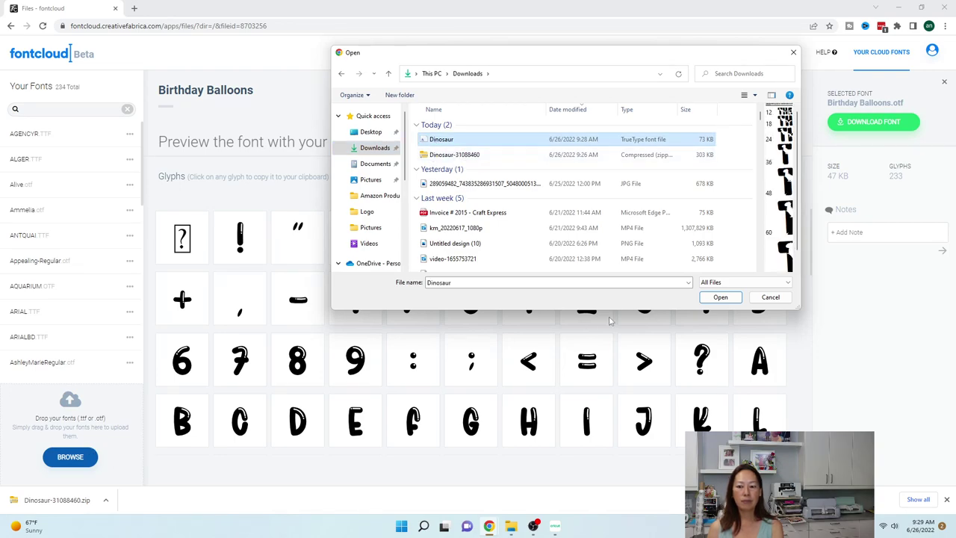
click(719, 299)
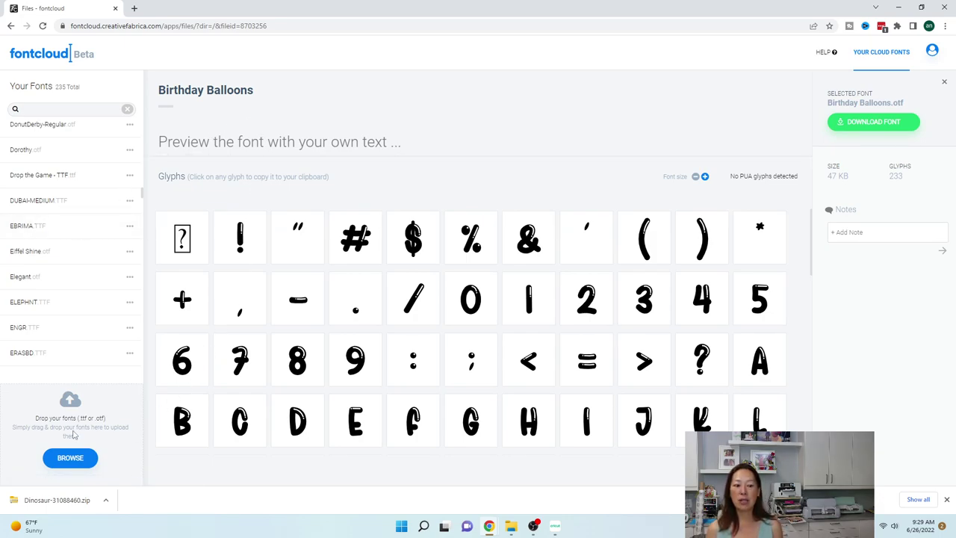
scroll(46, 251, up, 2)
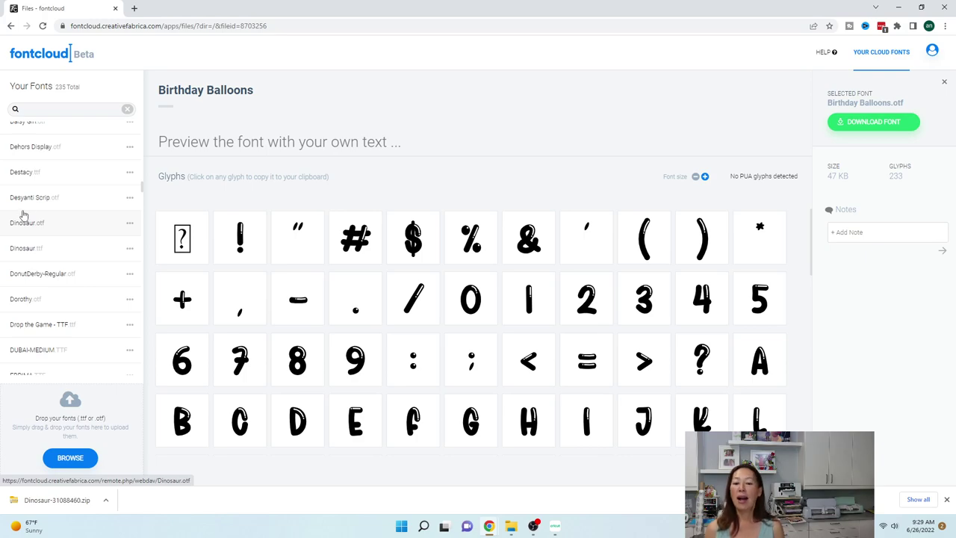
click(554, 527)
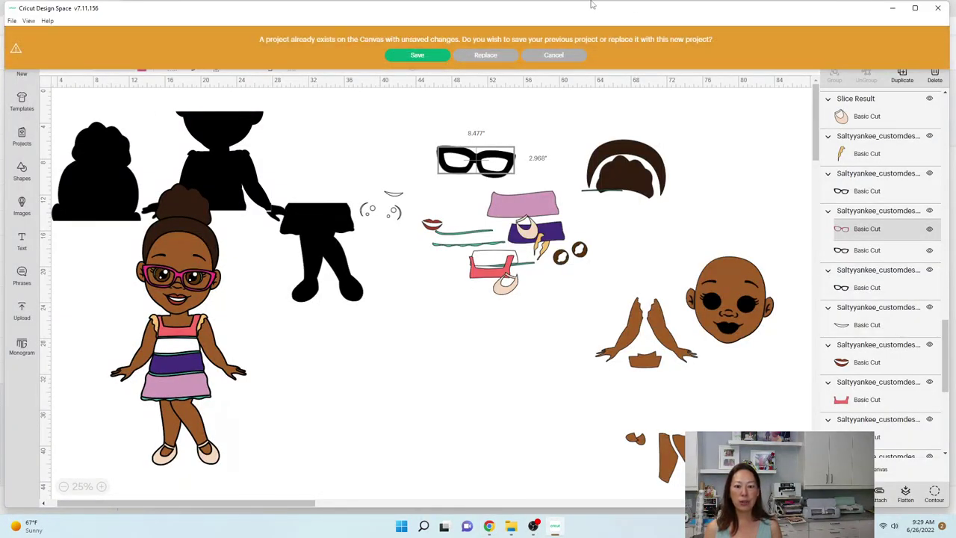
Discard the old project and quit Cricut Design Space.
click(485, 56)
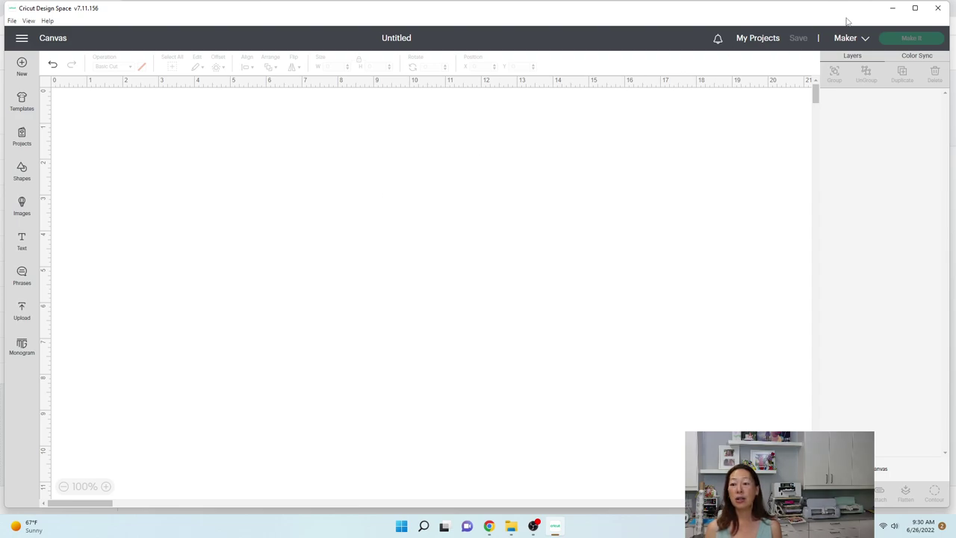
click(939, 7)
click(492, 248)
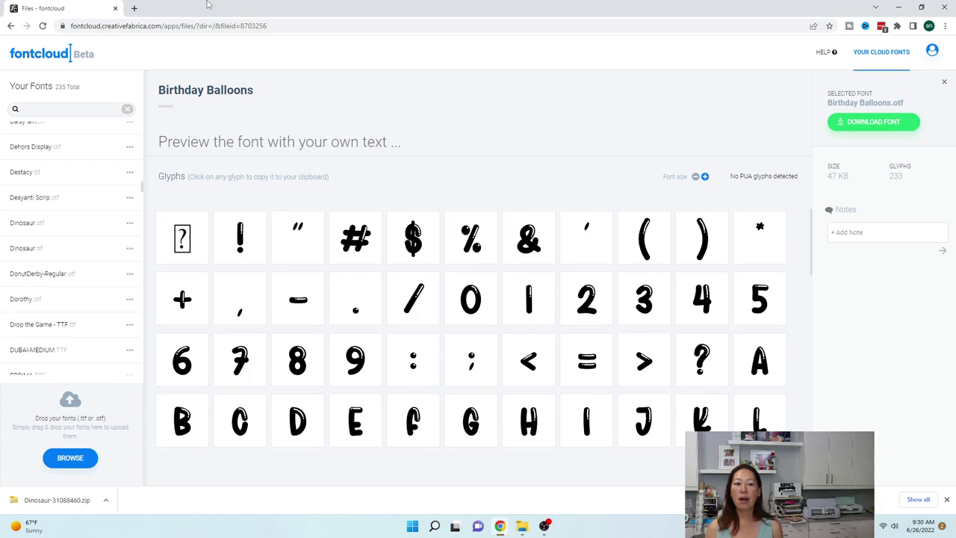
Relaunch Design Space from design.cricut.com and start a new blank project.
click(183, 26)
text(des)
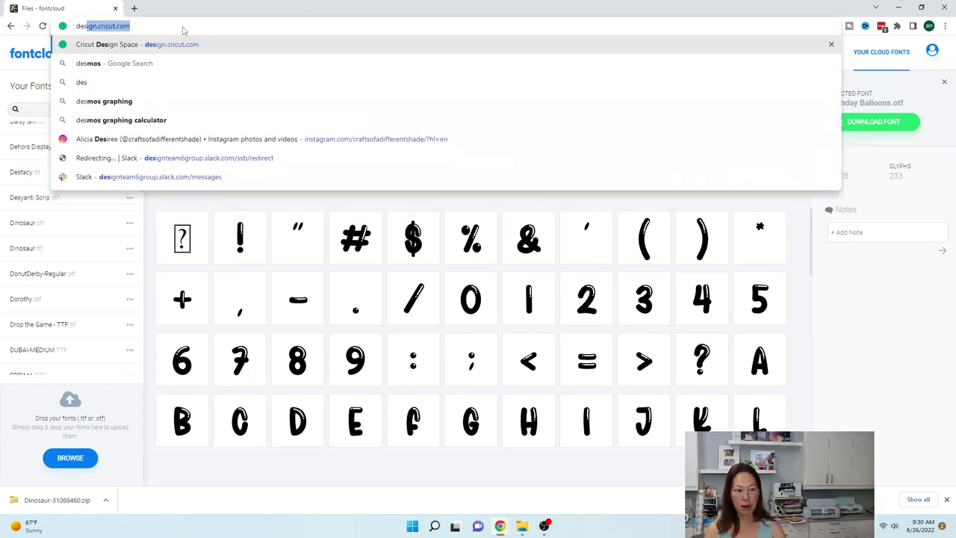
key(Return)
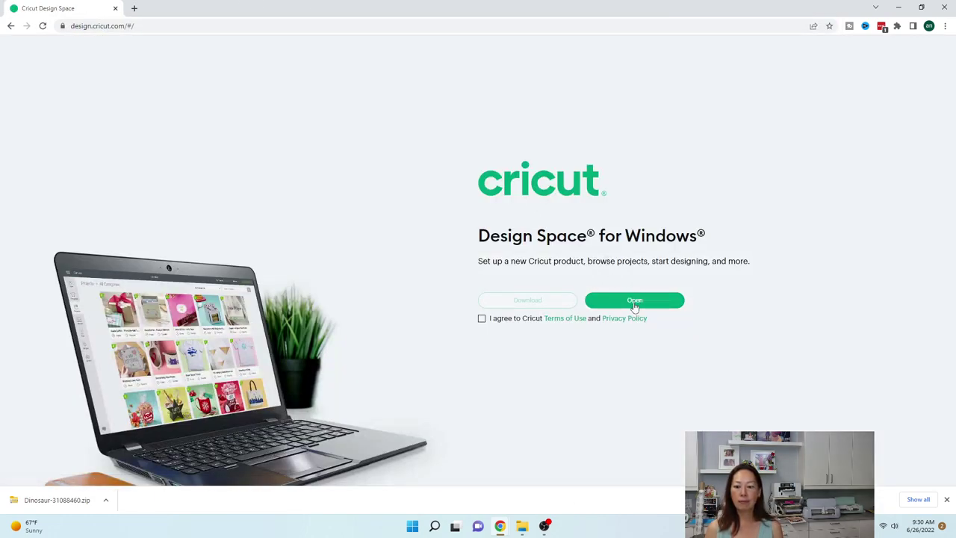
click(634, 301)
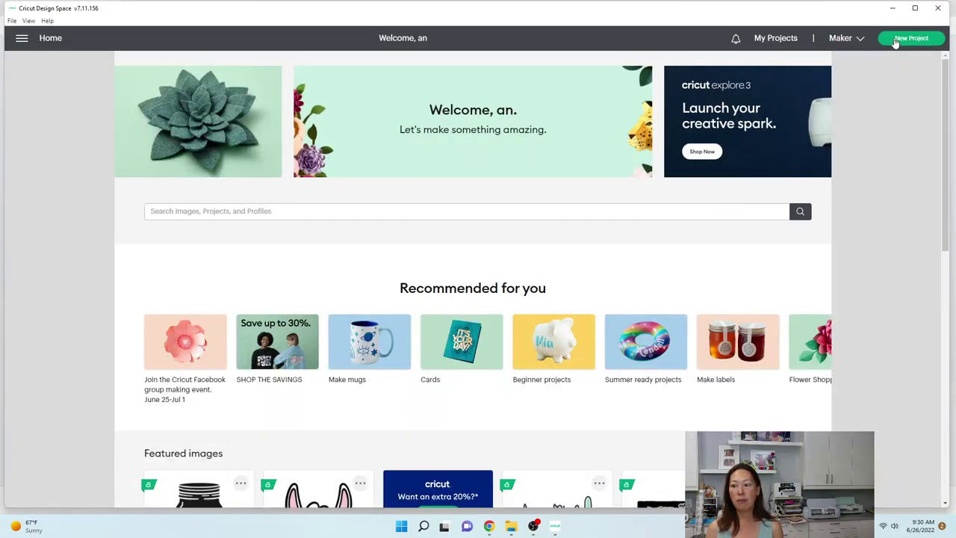
click(896, 41)
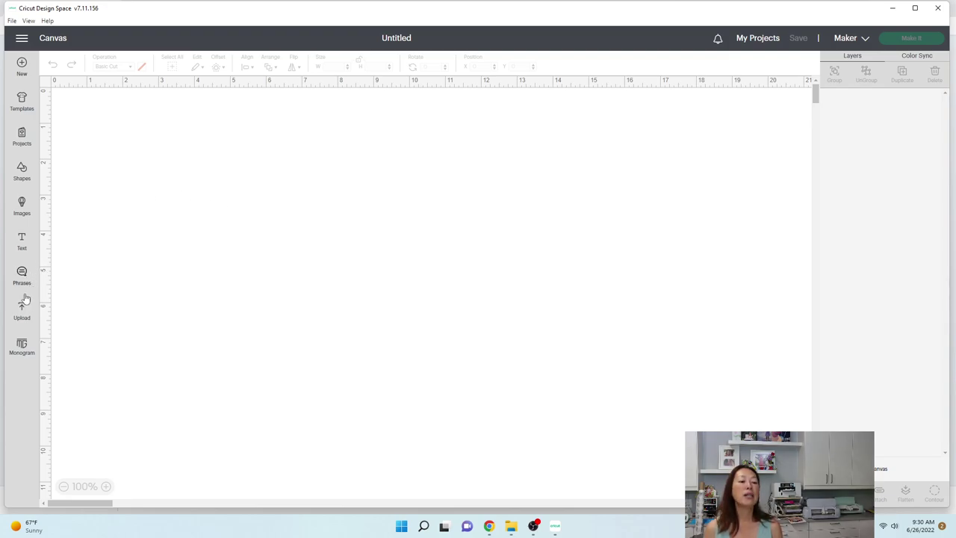
Add a text box, set it to the Dinosaur font via a 'din' search, and begin editing it.
click(25, 244)
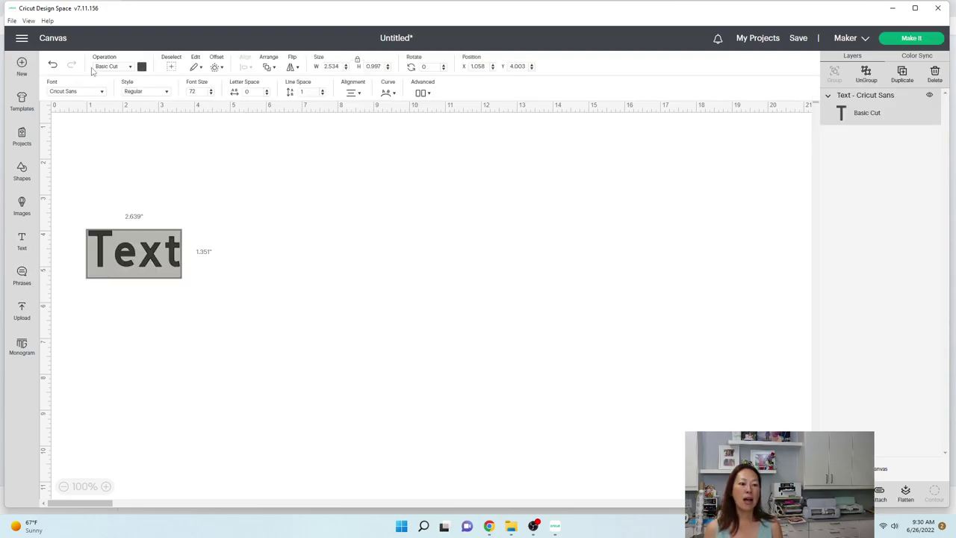
click(88, 96)
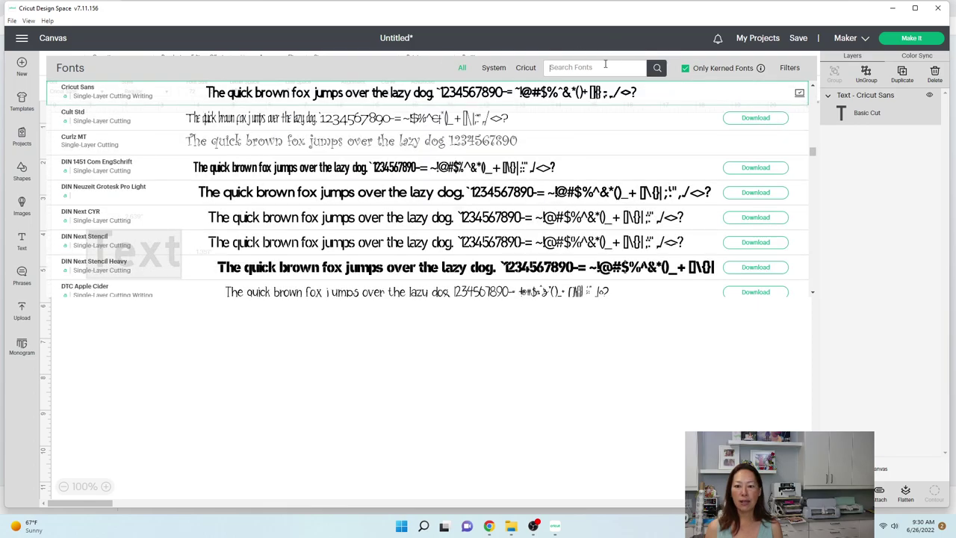
click(605, 66)
text(dino)
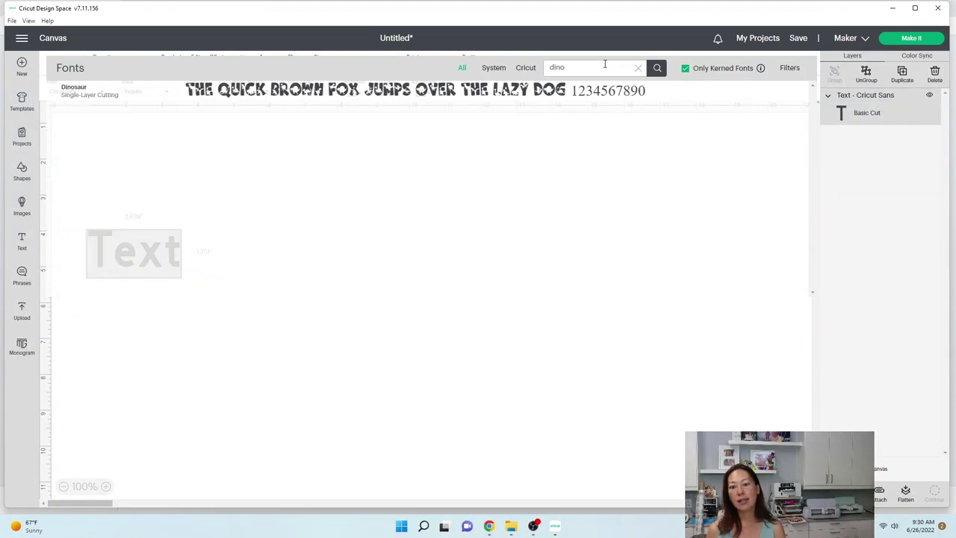
click(236, 97)
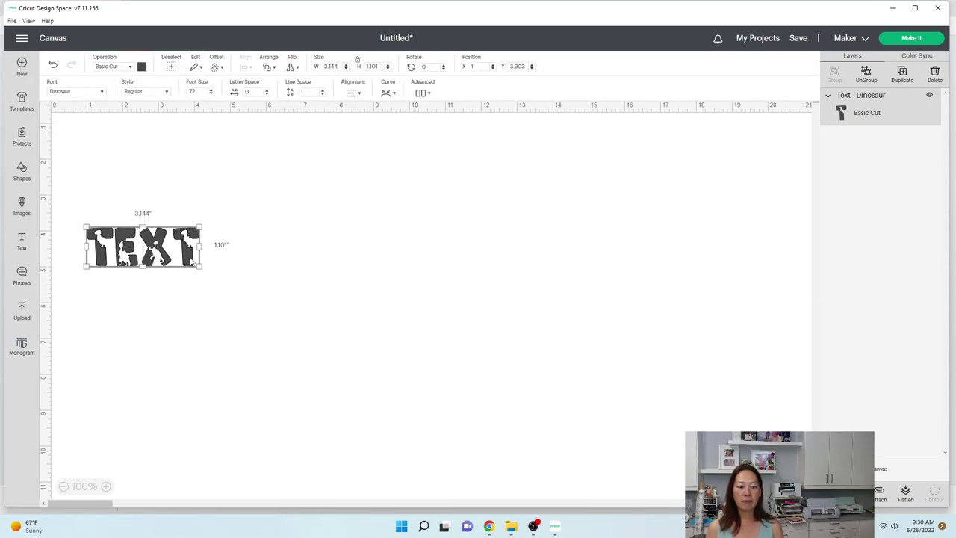
double_click(193, 261)
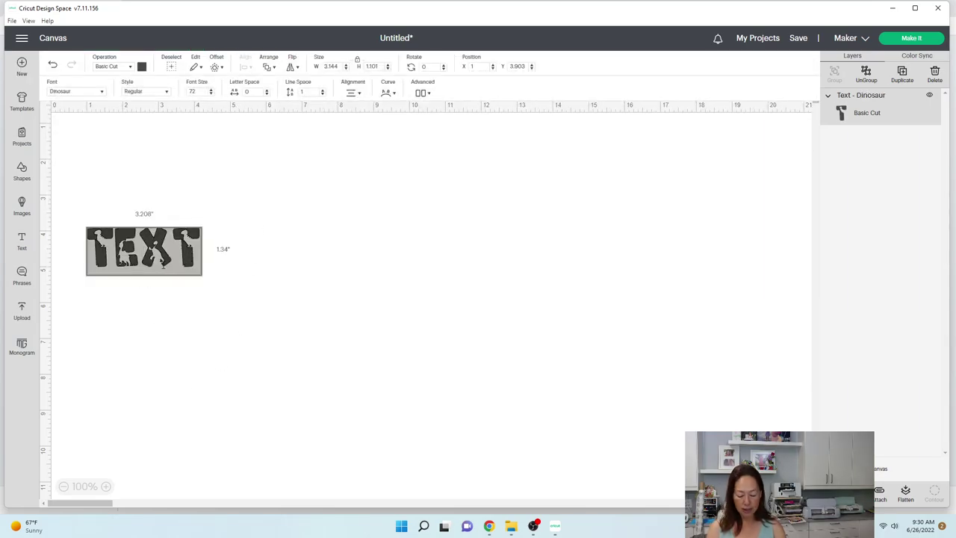
Type CHARLOTTE and place the name near the top, about 13.99 in wide.
text(CHARL)
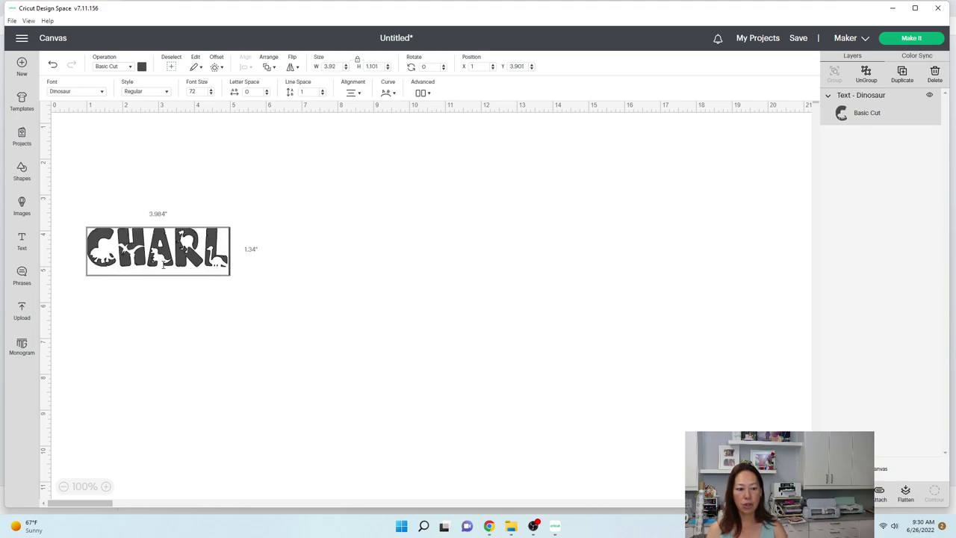
text(OTTE)
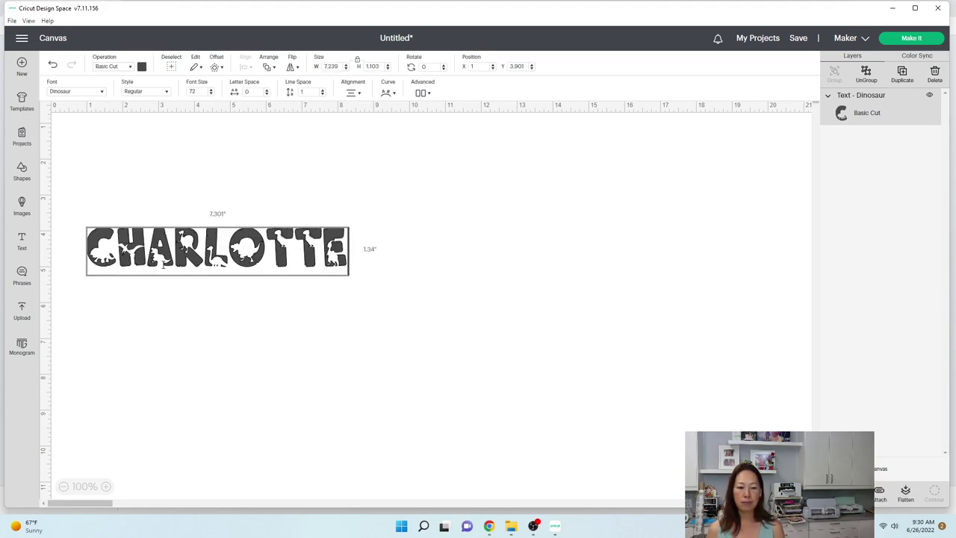
click(396, 248)
drag(296, 264, 639, 239)
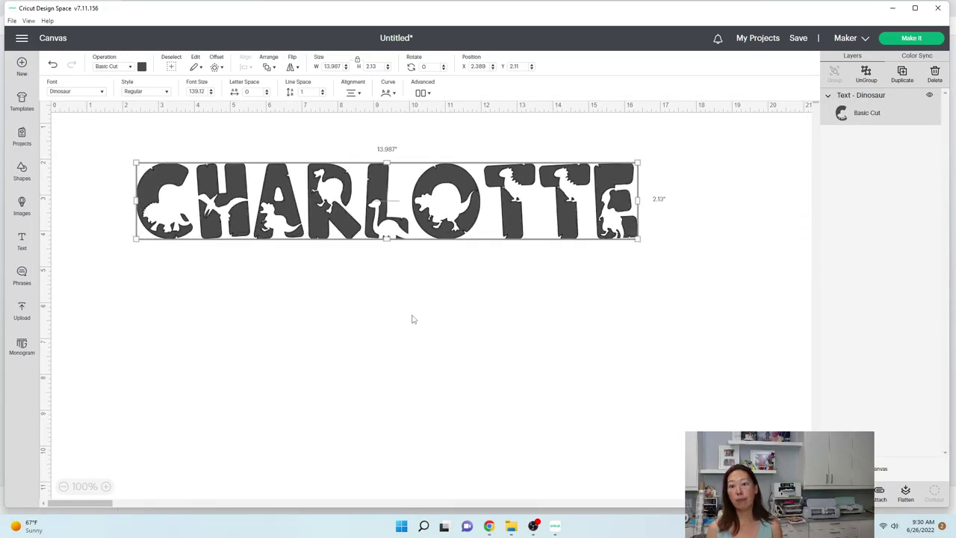
click(373, 331)
Open the Offset settings for CHARLOTTE, then close them without applying.
click(258, 196)
click(214, 68)
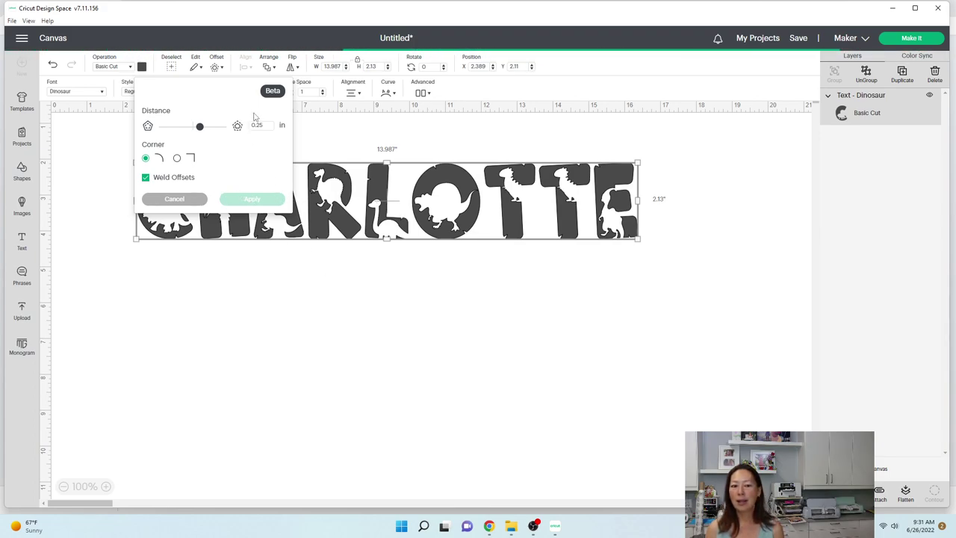
click(363, 326)
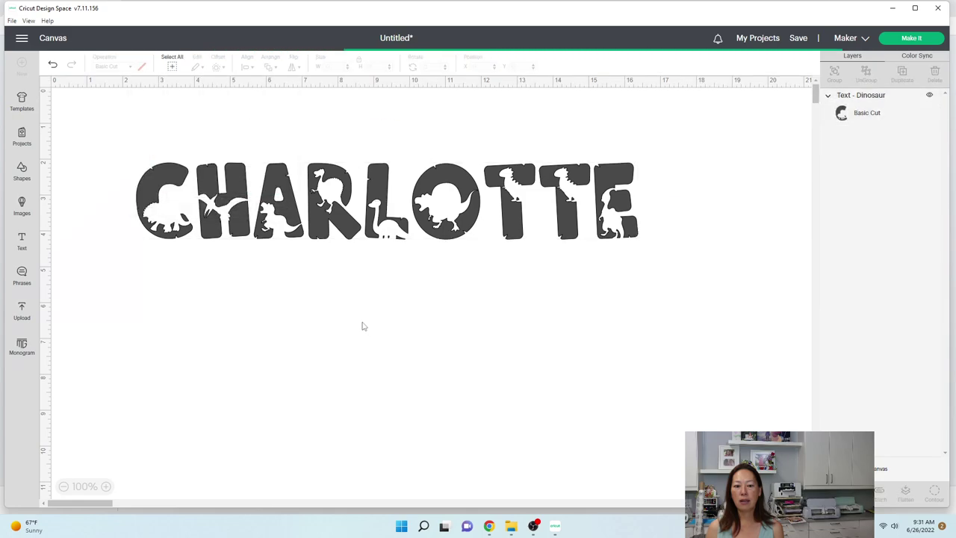
click(325, 230)
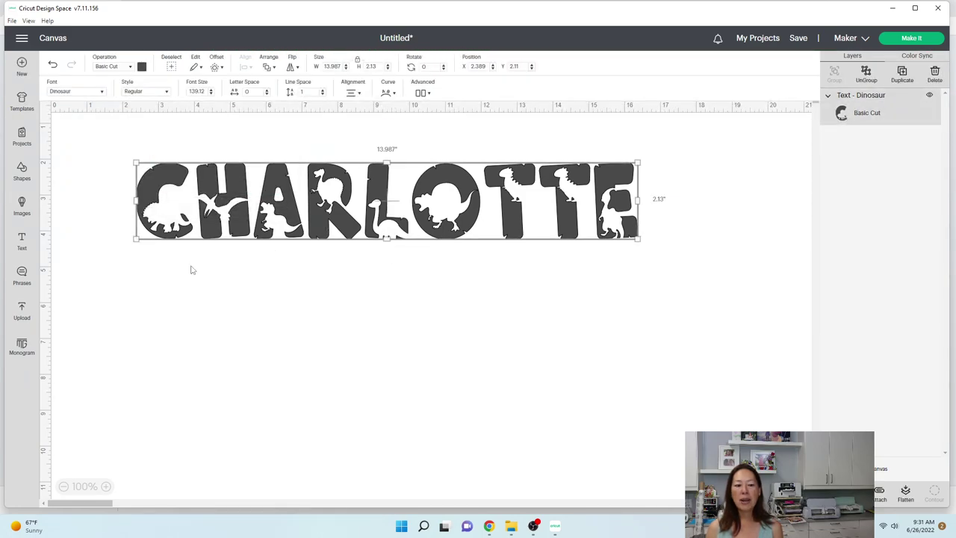
Add a second text in Donut Derby, enlarged to about 7.8 in wide below CHARLOTTE.
click(289, 321)
click(22, 239)
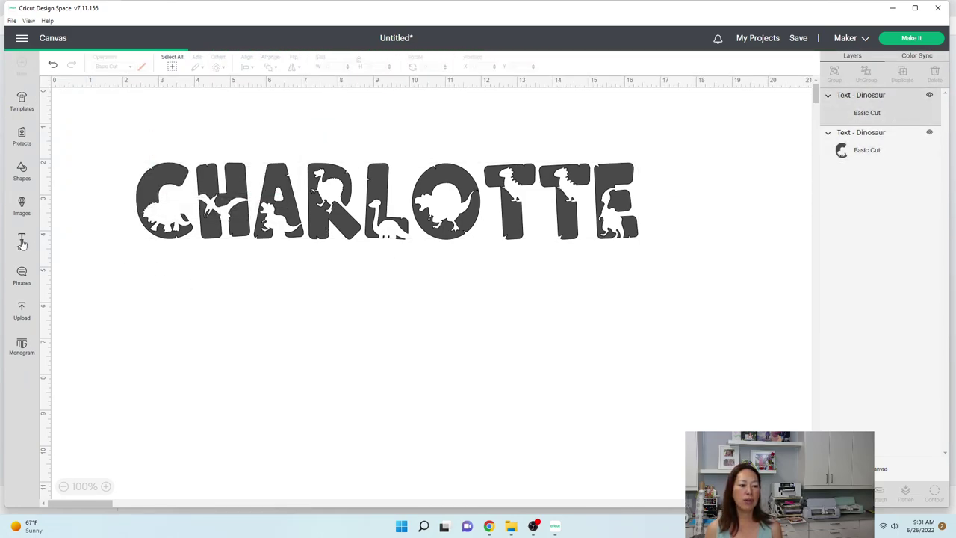
click(90, 92)
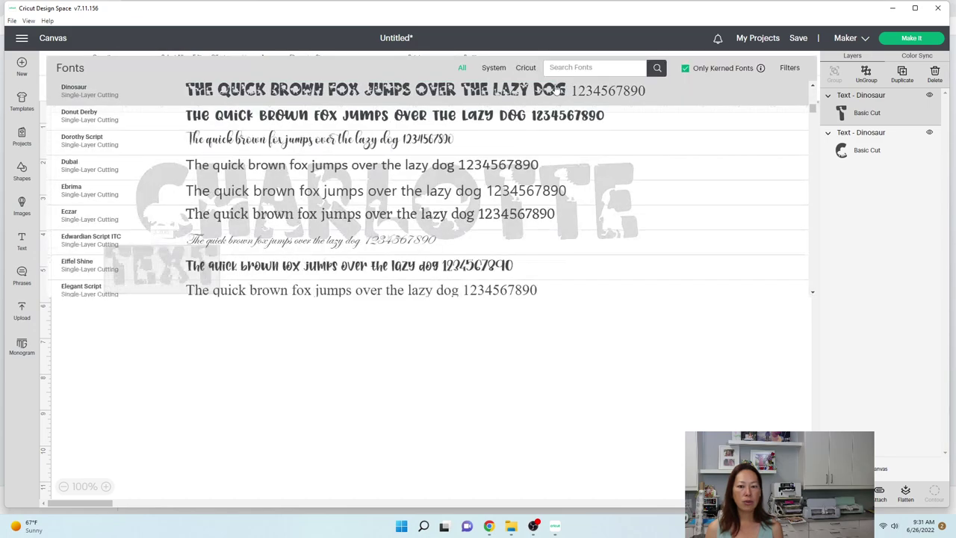
click(625, 70)
text(donut)
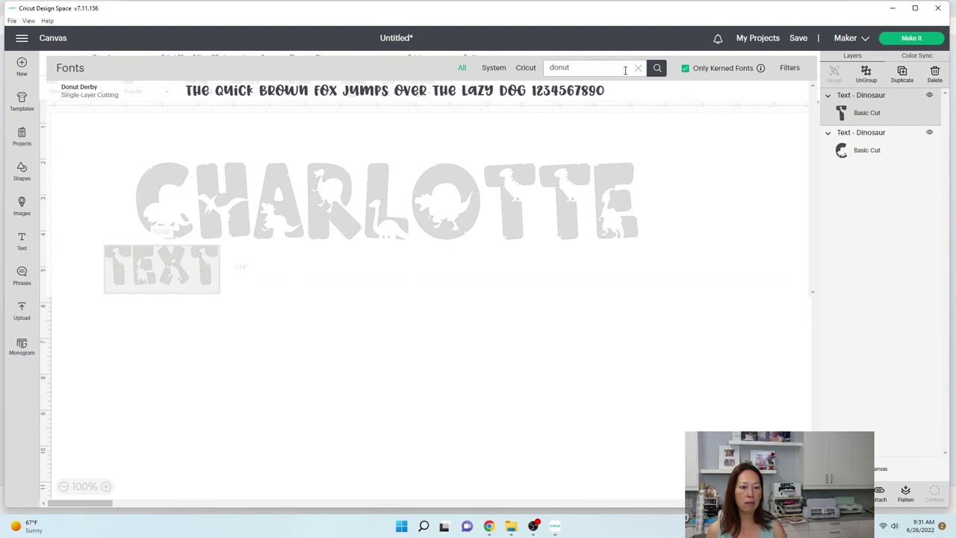
click(550, 104)
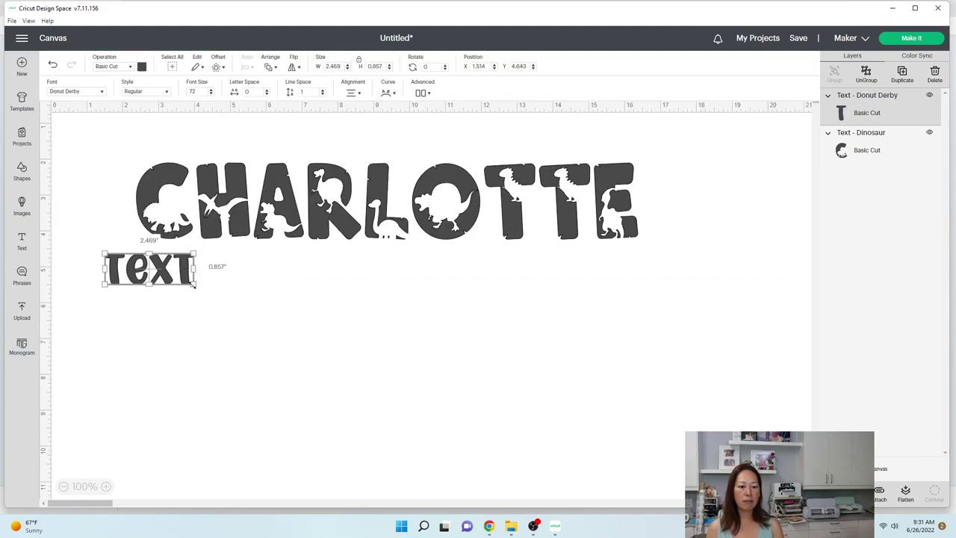
drag(195, 285, 389, 353)
drag(243, 300, 371, 363)
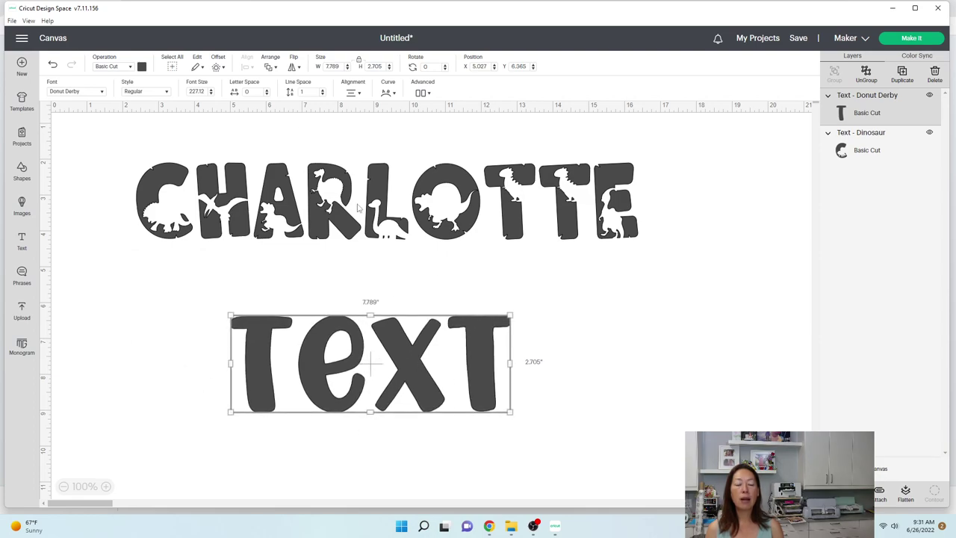
Preview a .05 in offset around the Donut Derby text, then cancel it.
click(216, 67)
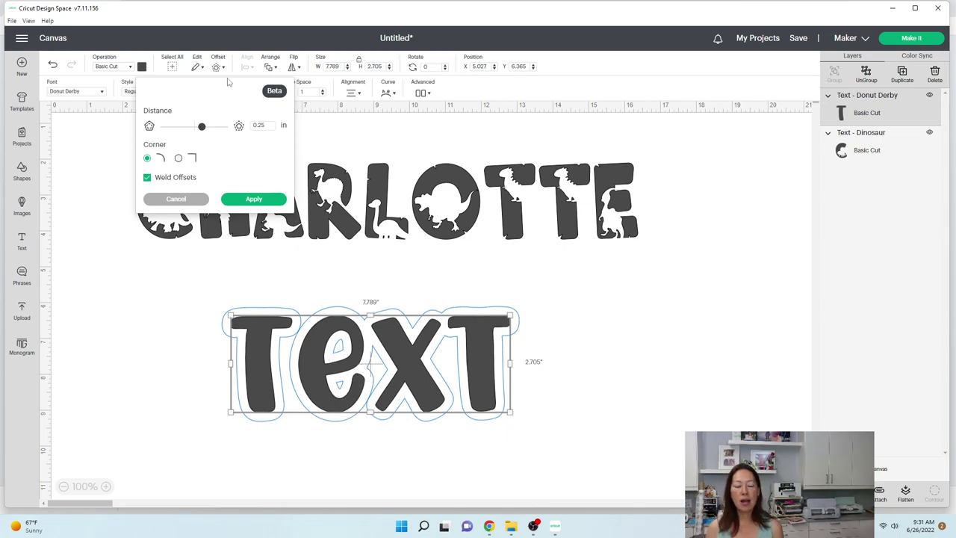
double_click(261, 126)
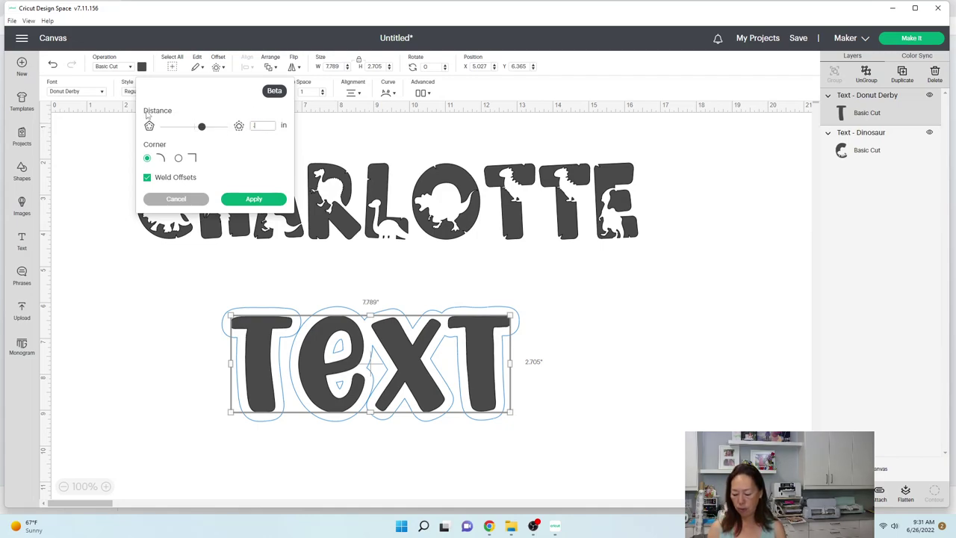
key(Return)
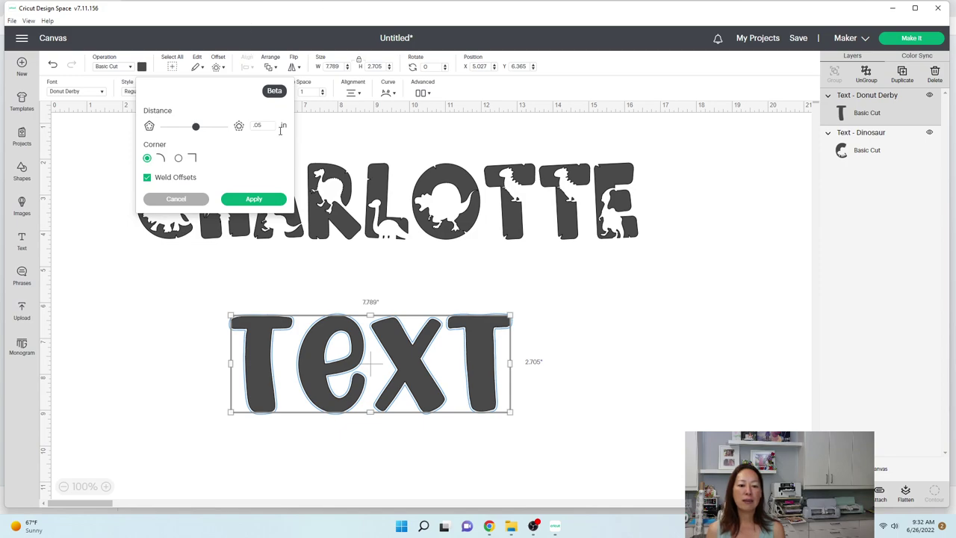
click(196, 199)
Step the Donut Derby text's letter spacing down to -0.7, then back up to -0.5.
click(451, 347)
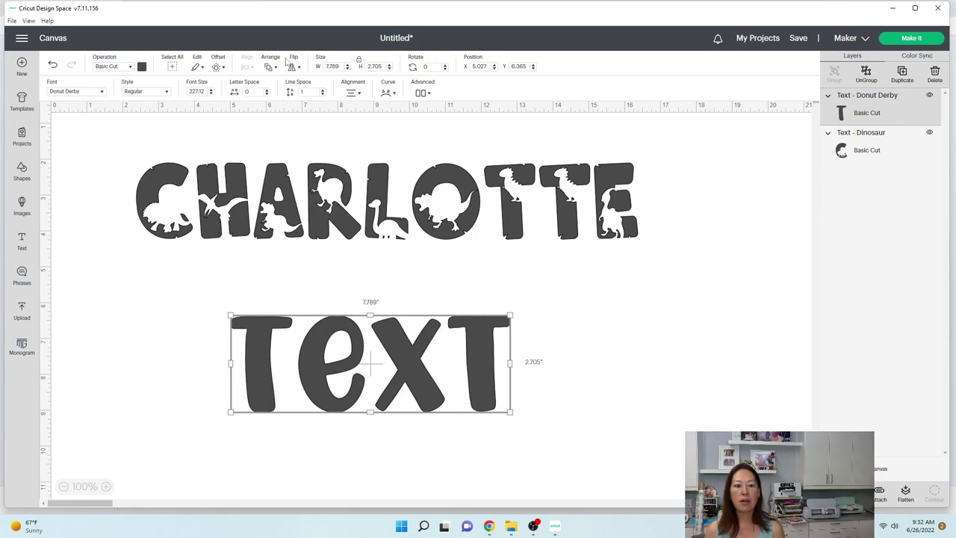
click(266, 95)
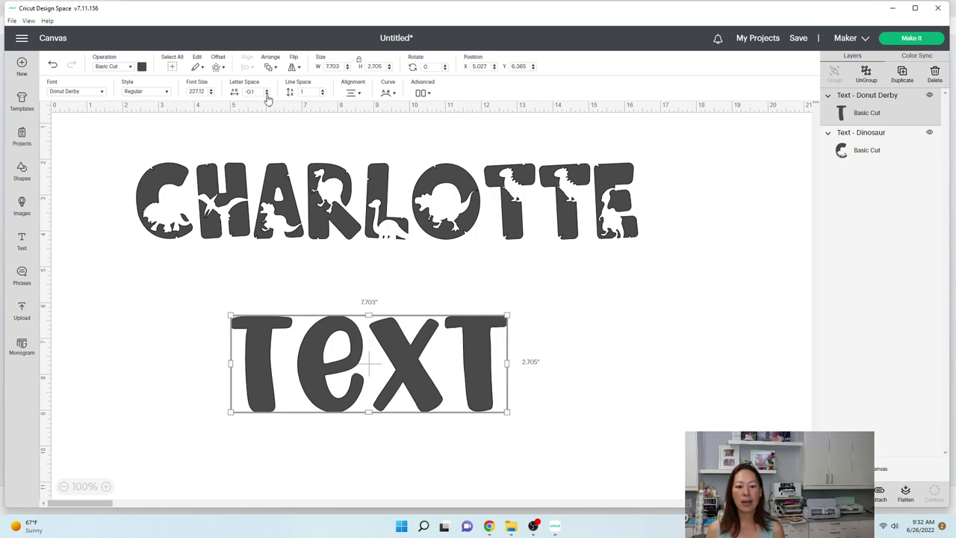
click(267, 95)
click(267, 94)
click(267, 95)
click(267, 95)
click(267, 94)
click(266, 94)
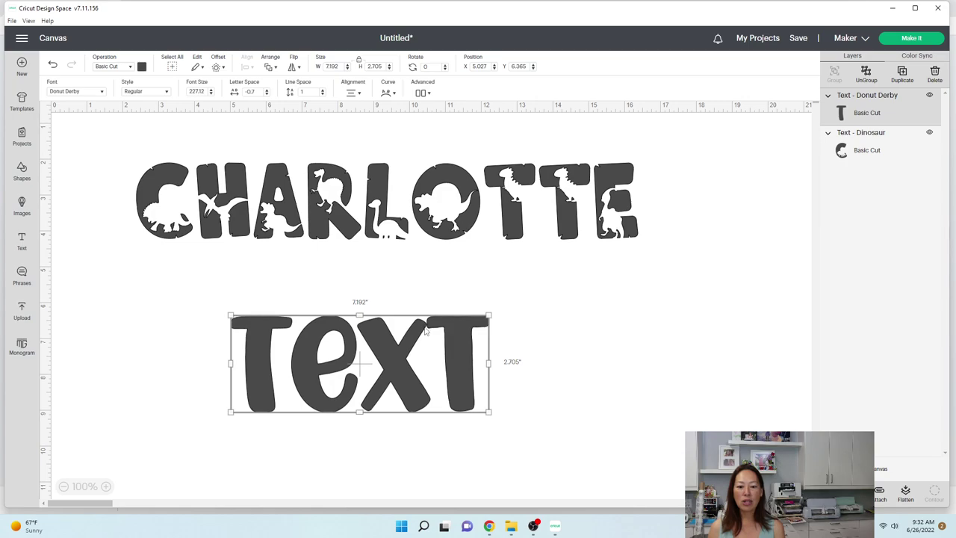
click(268, 93)
click(267, 93)
Ungroup TEXT into letters and nudge the e, X and T left so the word spans 6.904 in.
click(590, 342)
click(437, 399)
click(874, 82)
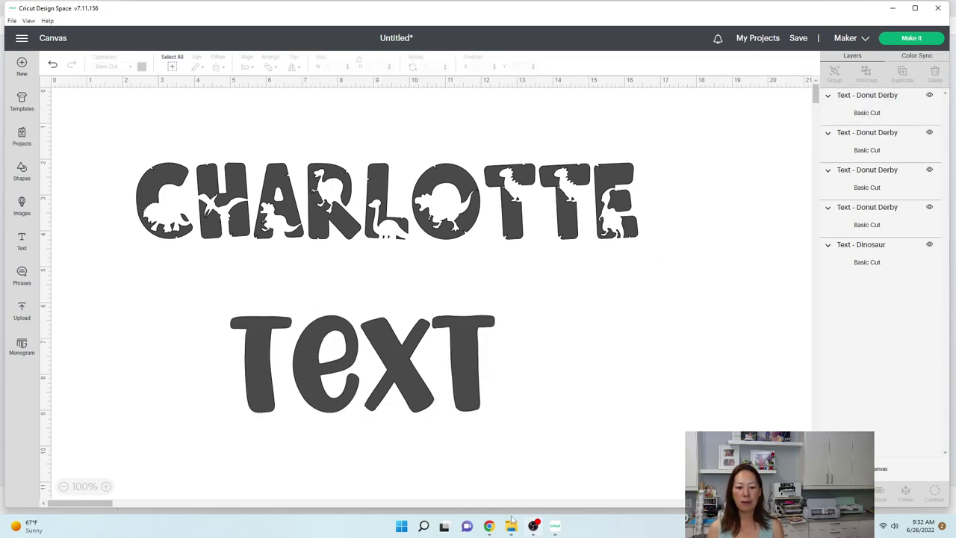
drag(451, 403, 411, 390)
click(470, 465)
drag(501, 426, 325, 383)
click(381, 439)
drag(568, 433, 154, 342)
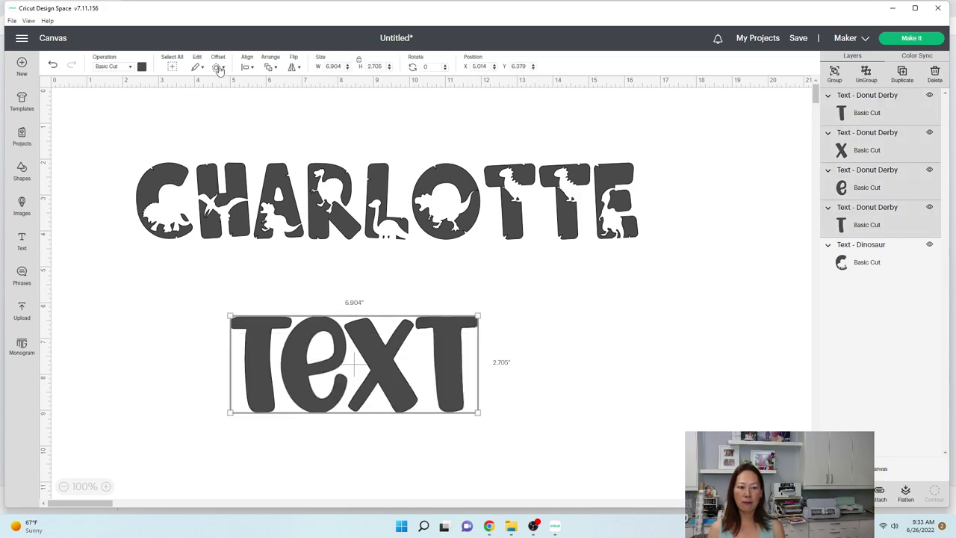
Preview an offset around the letters, trying distances of .05 and about 0.167 in.
click(219, 67)
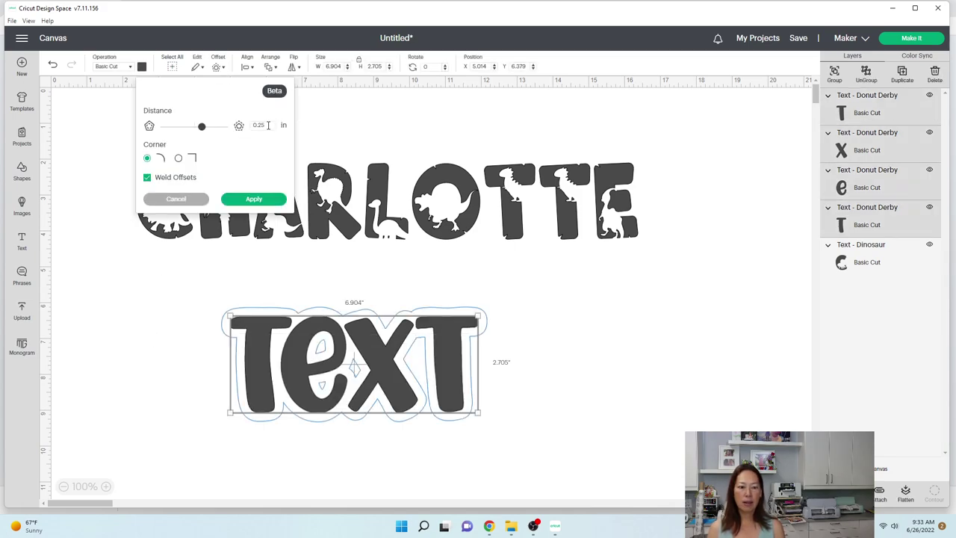
double_click(269, 125)
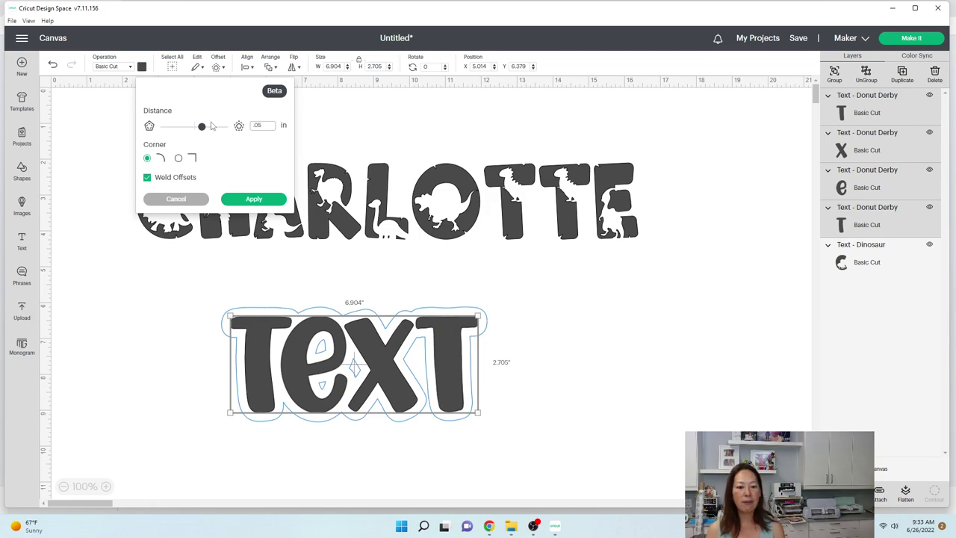
key(Return)
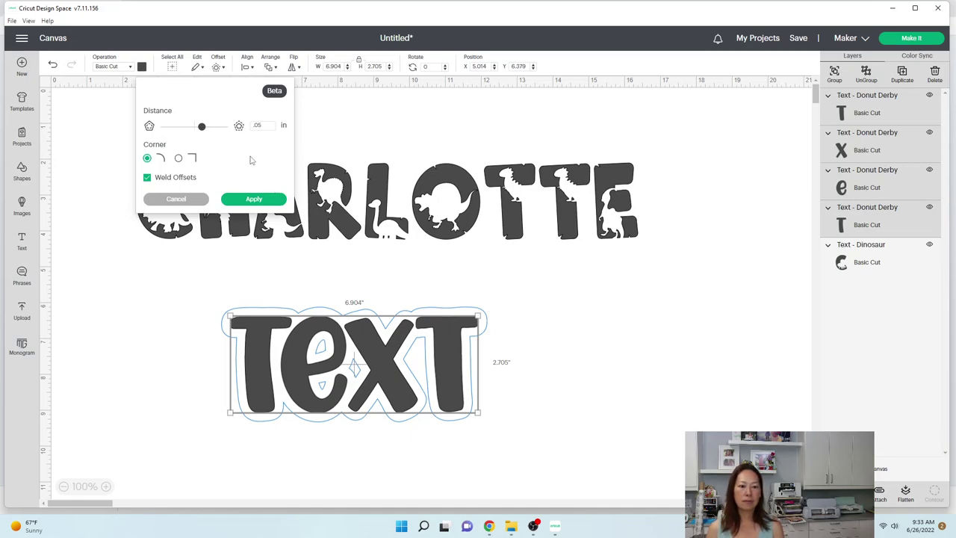
click(263, 124)
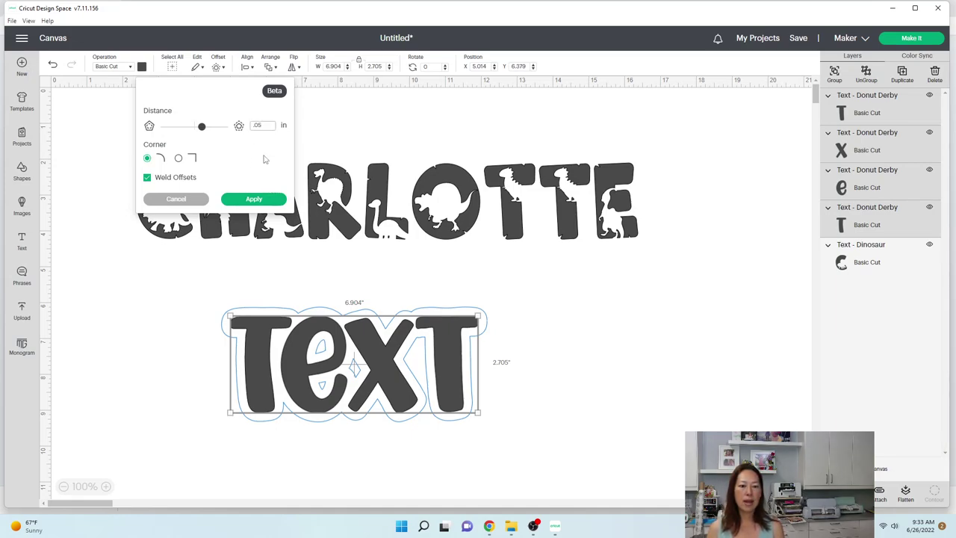
click(263, 159)
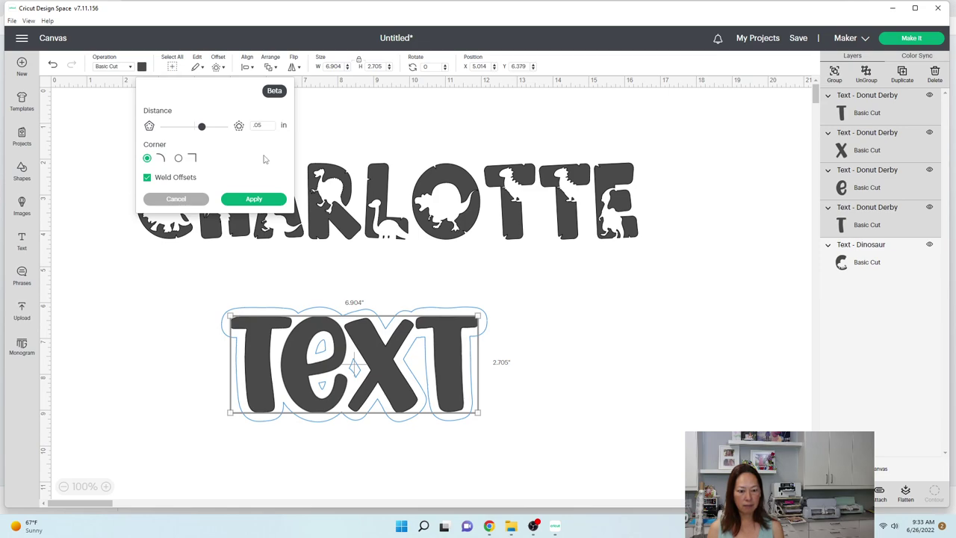
drag(202, 129, 201, 130)
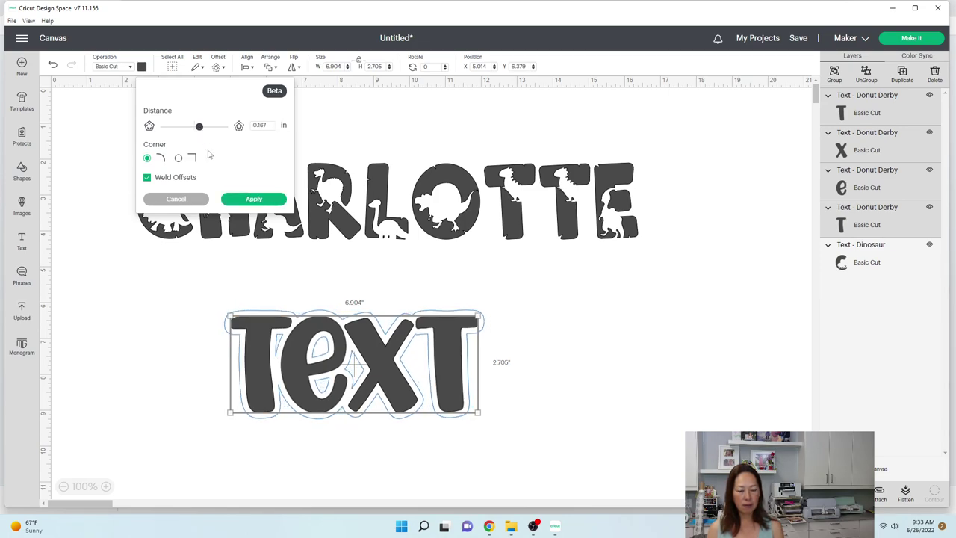
Settle the offset distance at 0.083 in with rounded, welded corners and apply it.
double_click(260, 126)
text(.05)
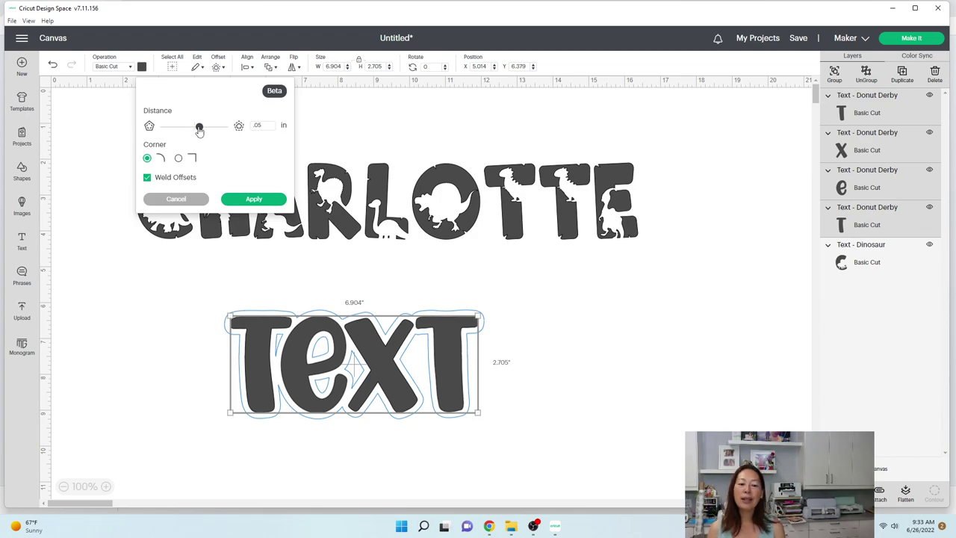
click(199, 128)
drag(199, 130, 197, 129)
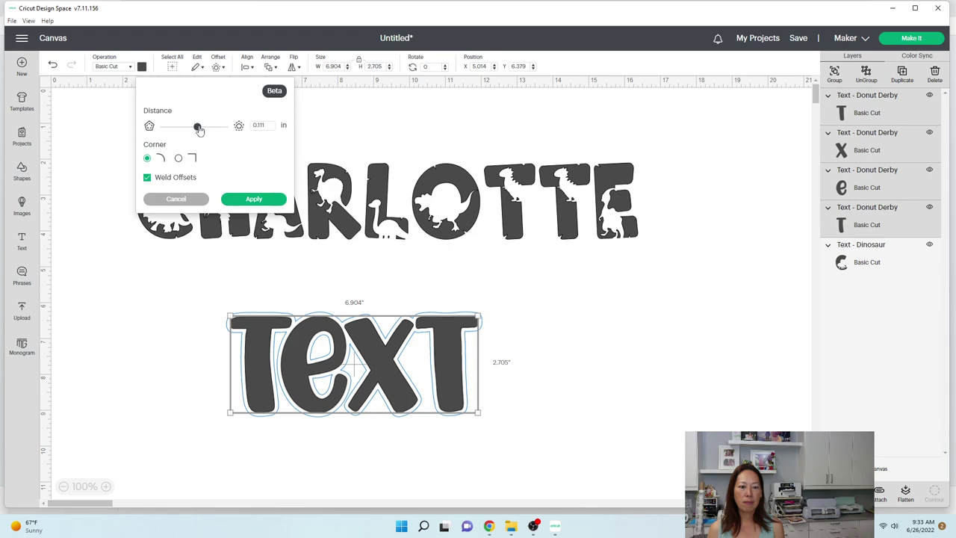
drag(199, 128, 197, 129)
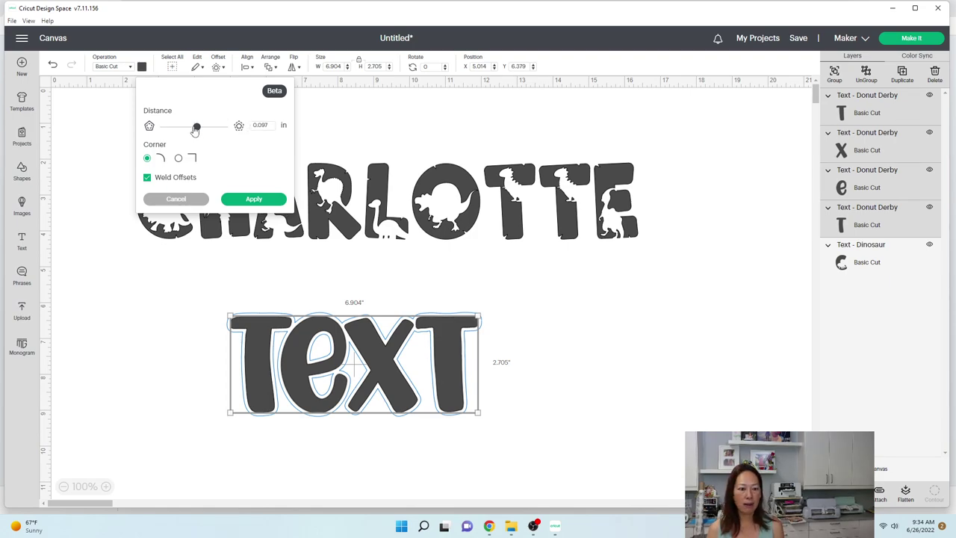
drag(197, 129, 197, 128)
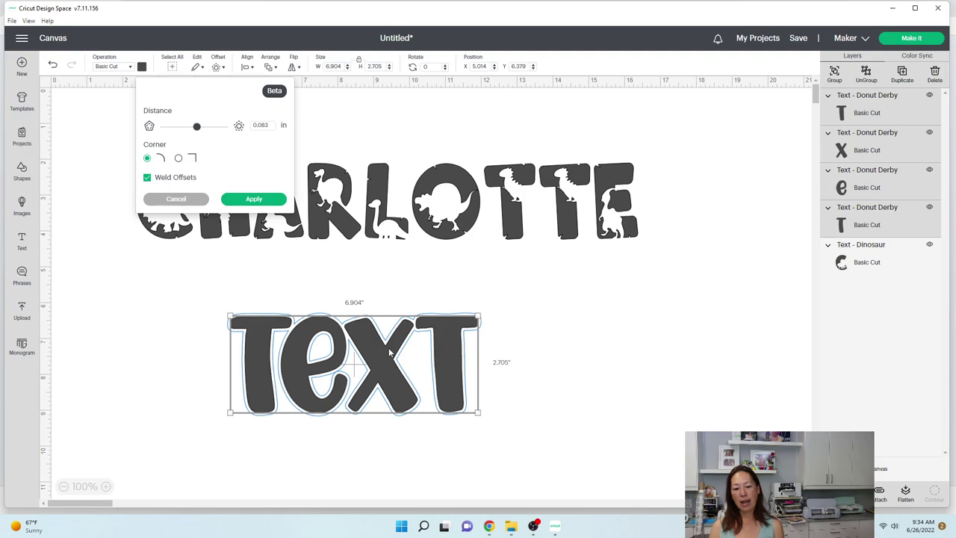
click(255, 199)
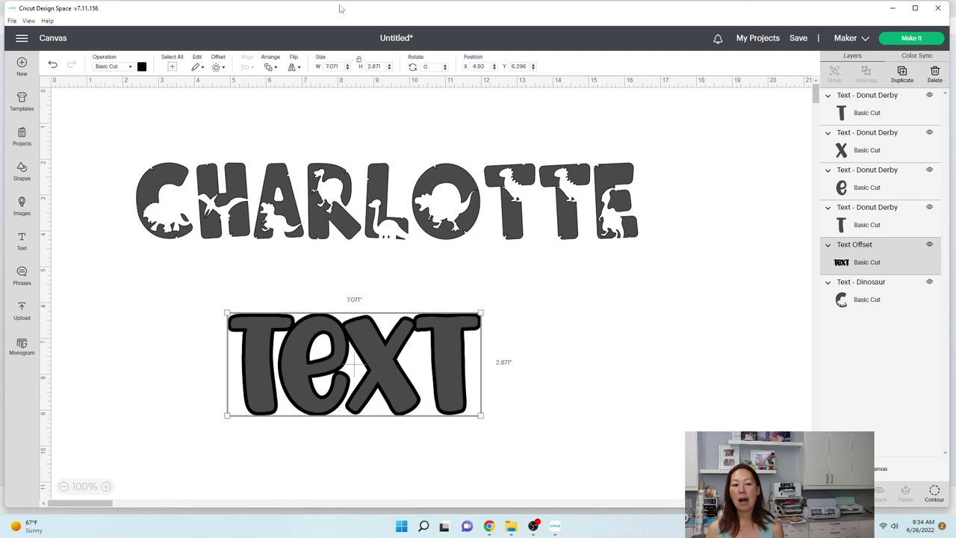
Colour the first T dark blue and make the offset outline white.
click(142, 67)
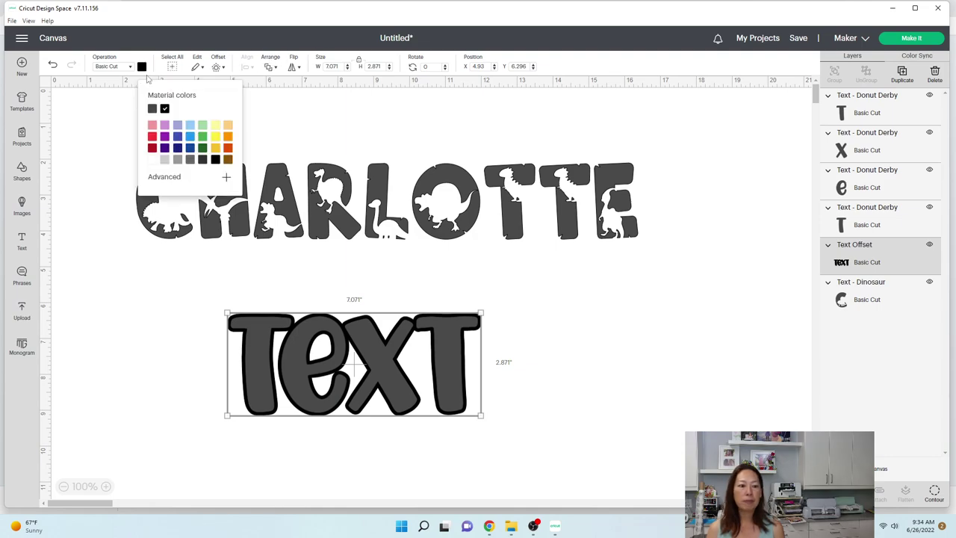
click(191, 149)
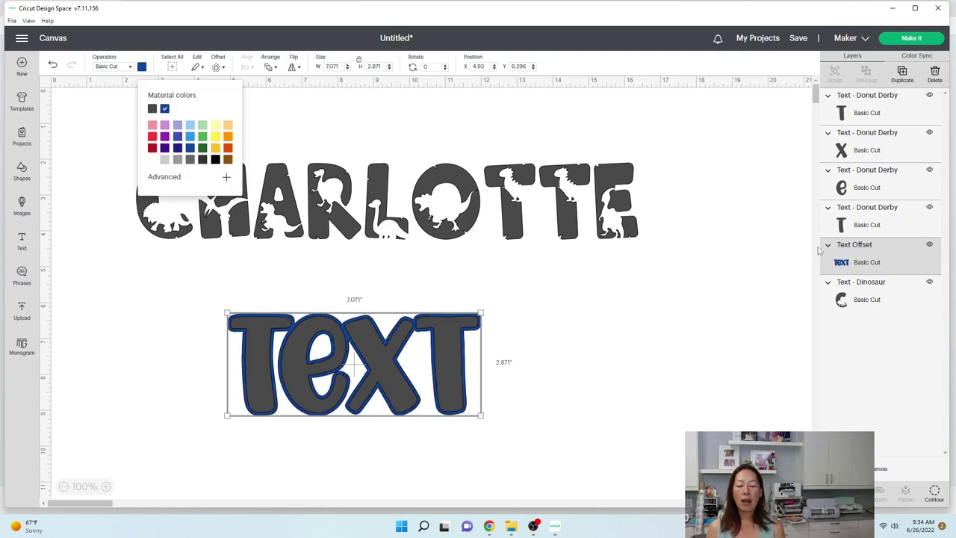
click(838, 296)
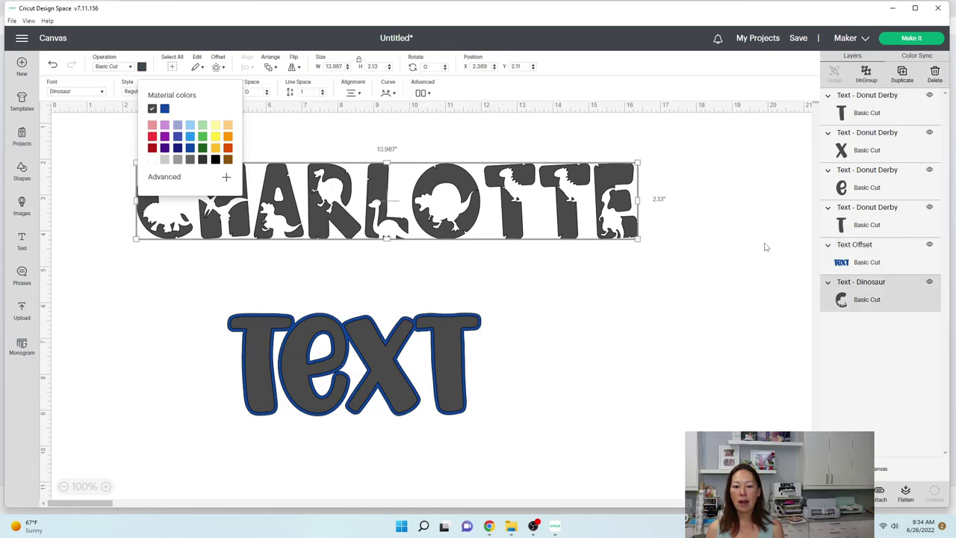
click(886, 214)
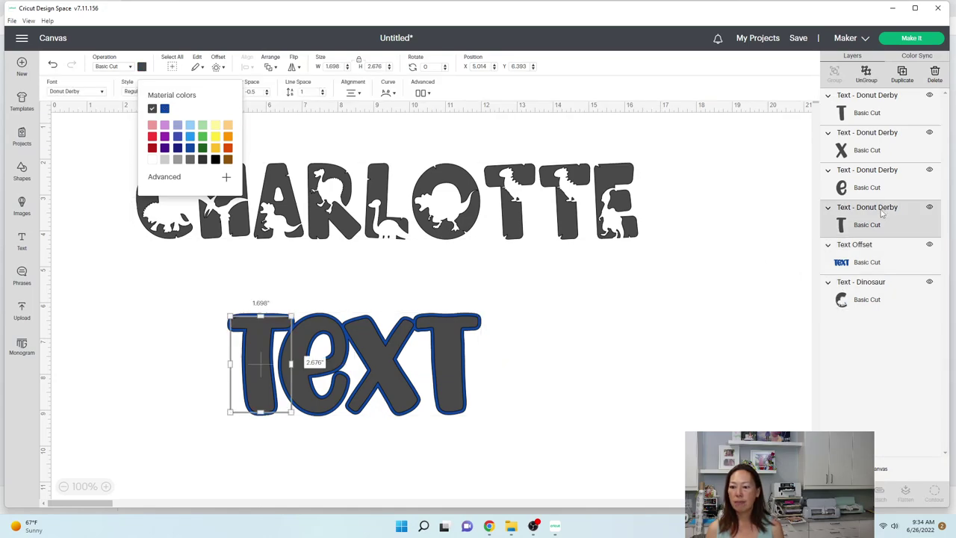
click(165, 108)
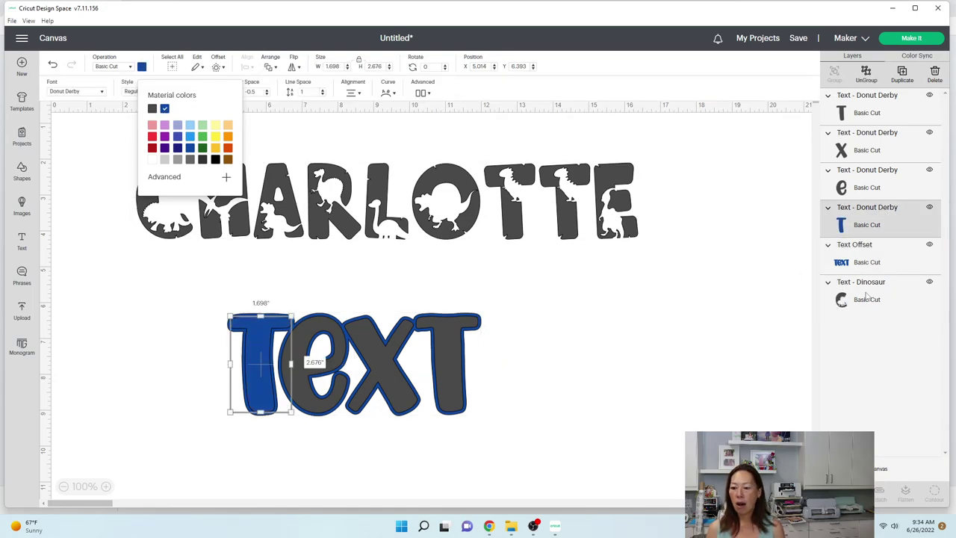
click(867, 269)
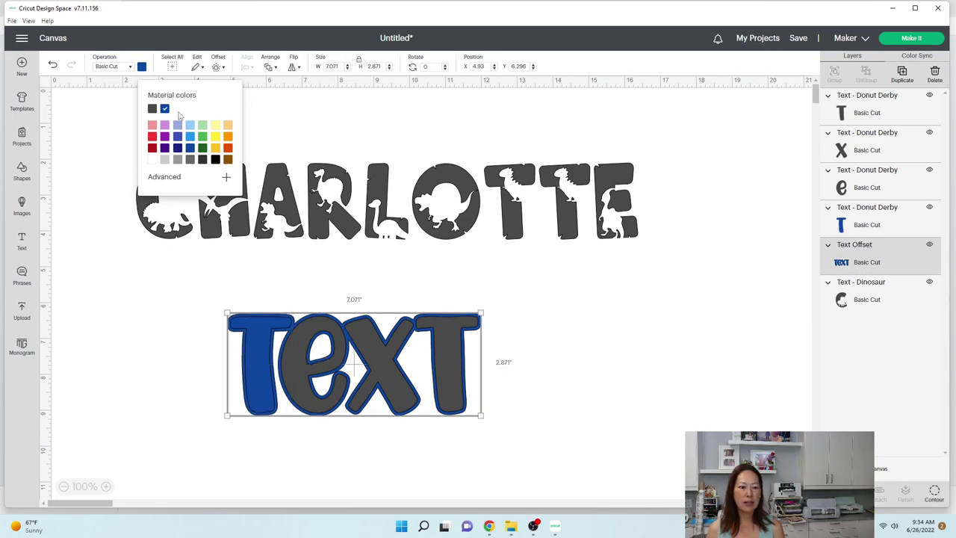
click(153, 160)
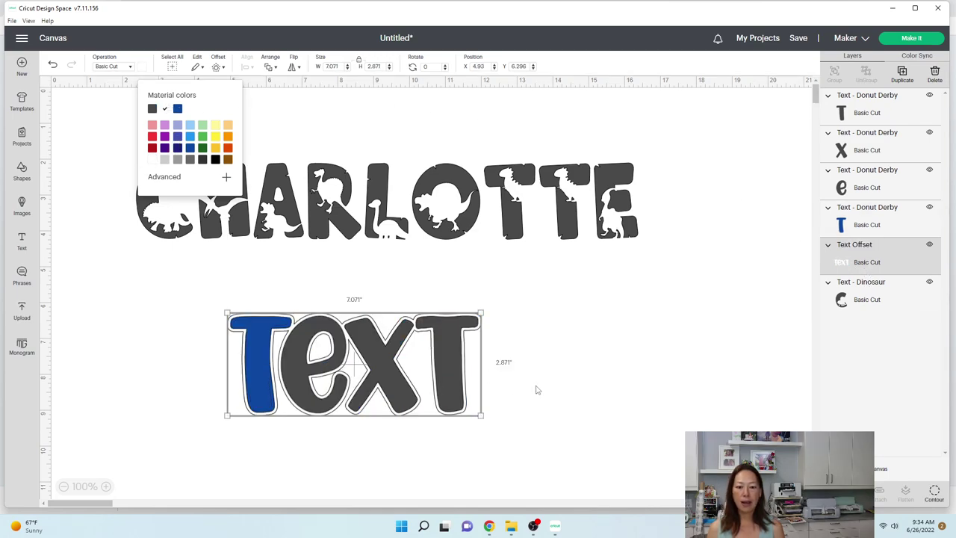
click(560, 388)
Colour the remaining e, X and T letters blue together.
click(847, 110)
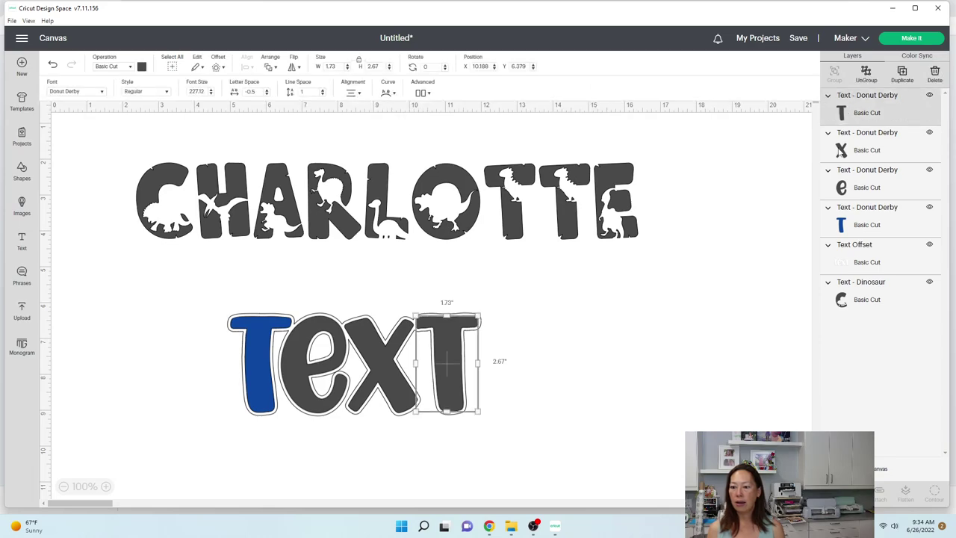
shift+click(842, 153)
shift+click(842, 188)
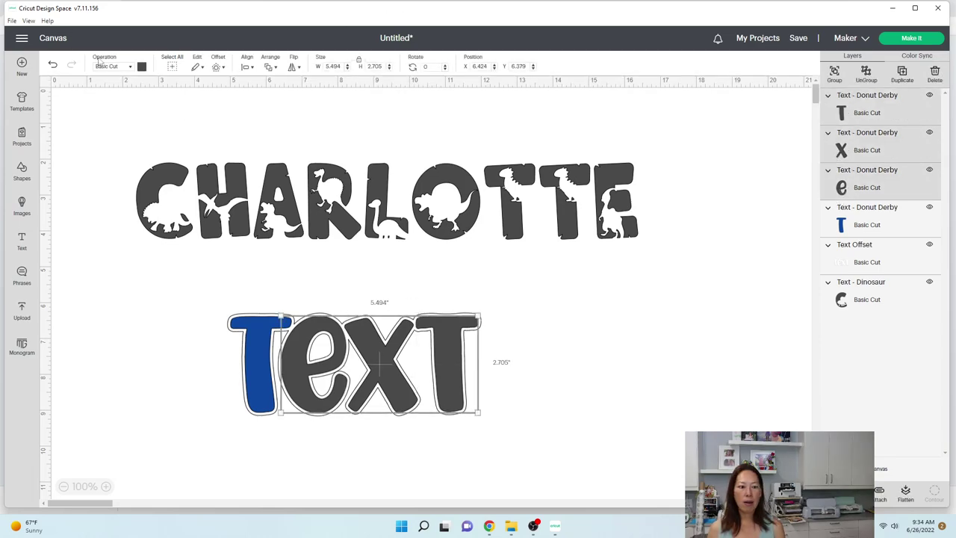
click(142, 67)
click(178, 109)
click(612, 413)
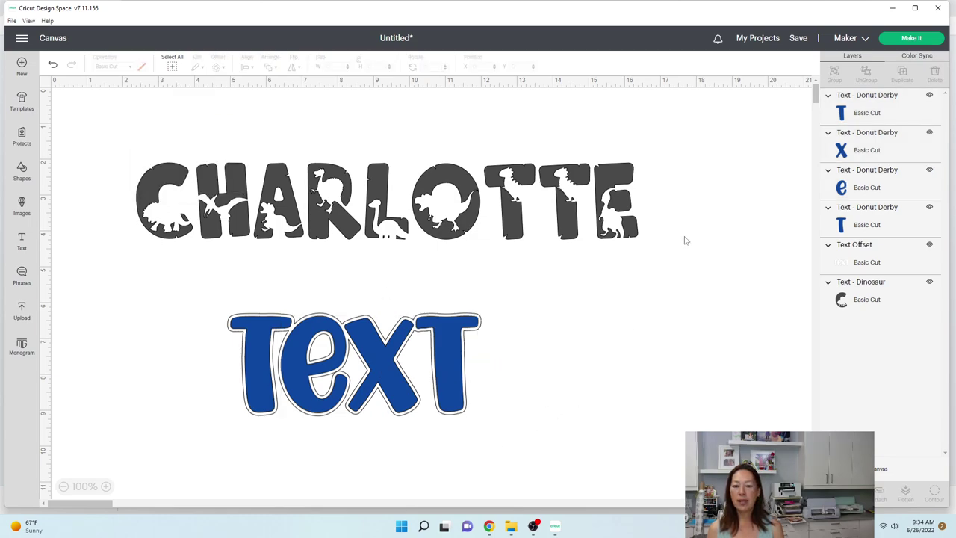
Delete the CHARLOTTE word from the canvas.
click(595, 199)
key(Delete)
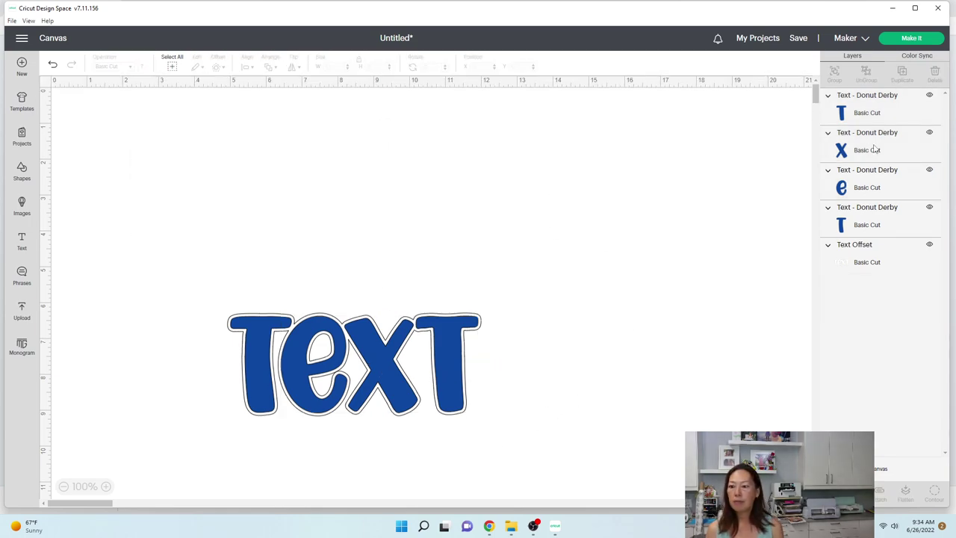
click(864, 118)
click(684, 246)
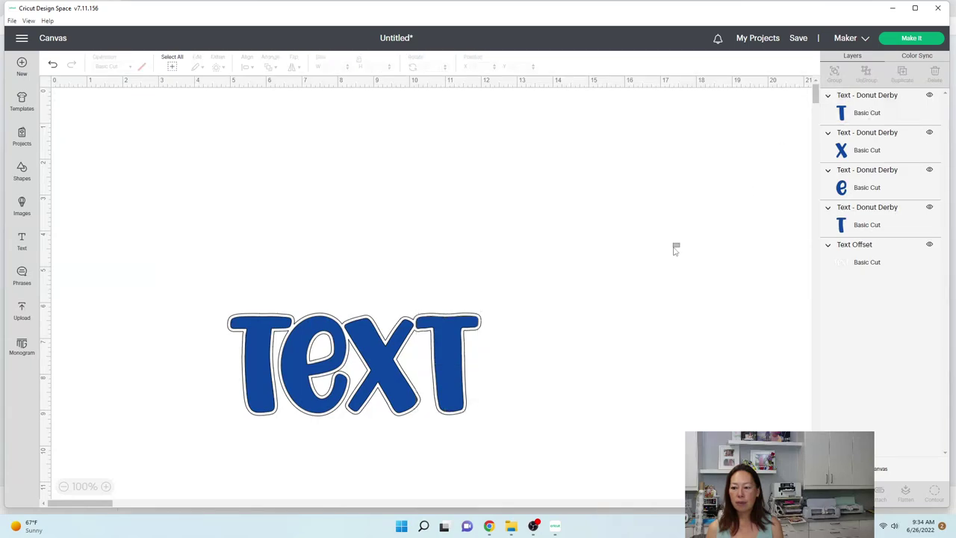
Add a second 0.05 in offset around the white Text Offset outline.
click(909, 259)
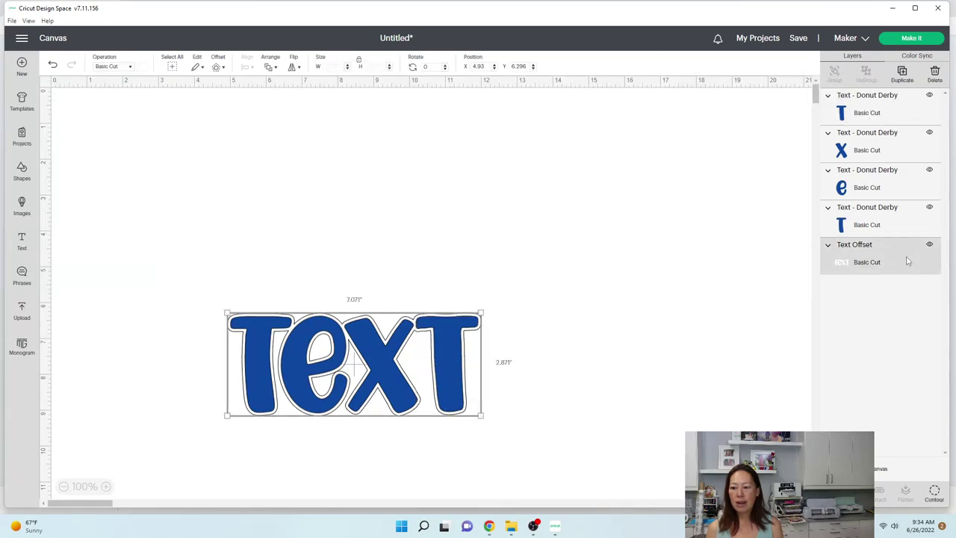
click(216, 67)
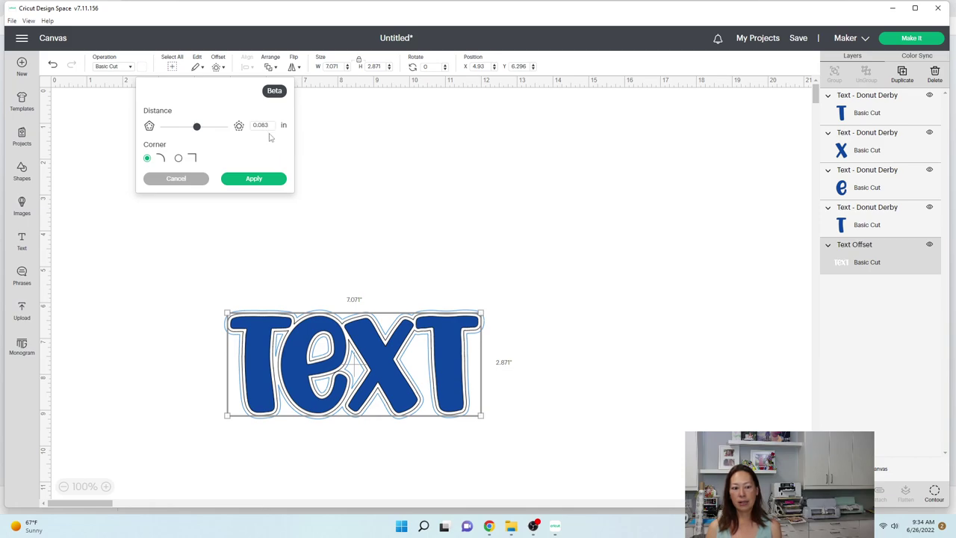
double_click(273, 127)
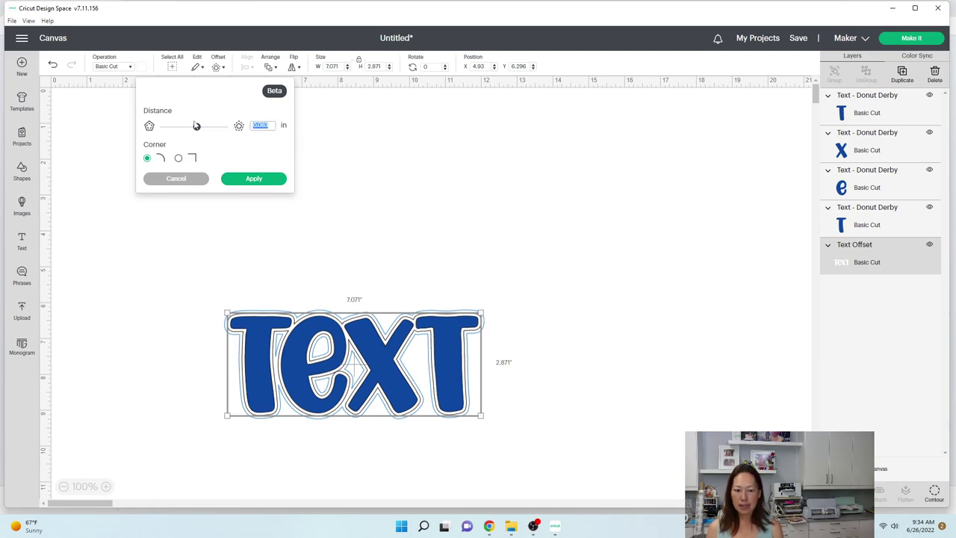
text(3)
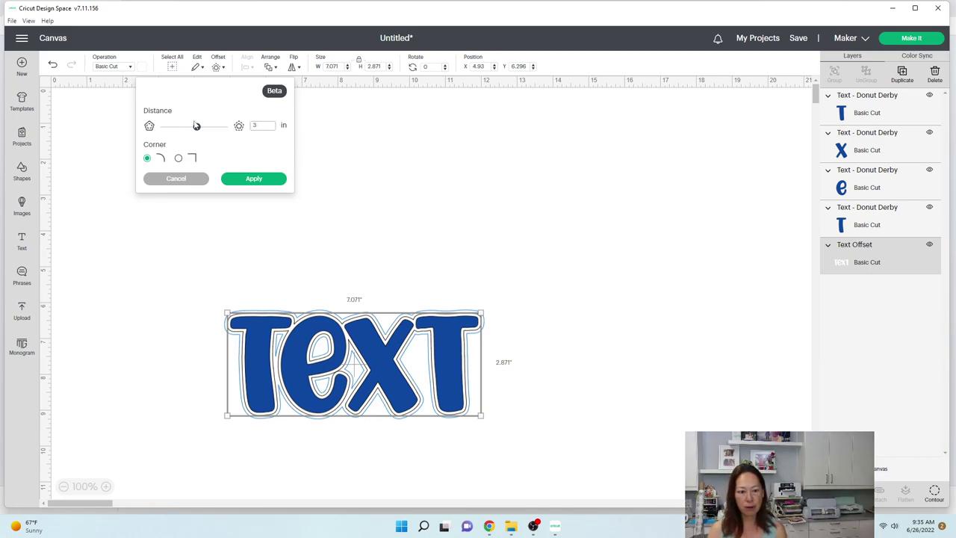
text(.05)
key(Return)
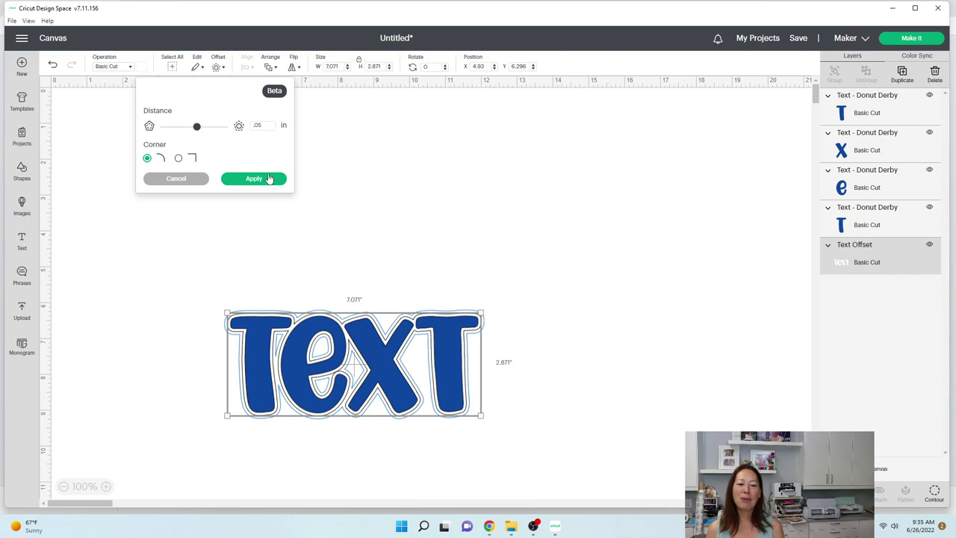
click(270, 178)
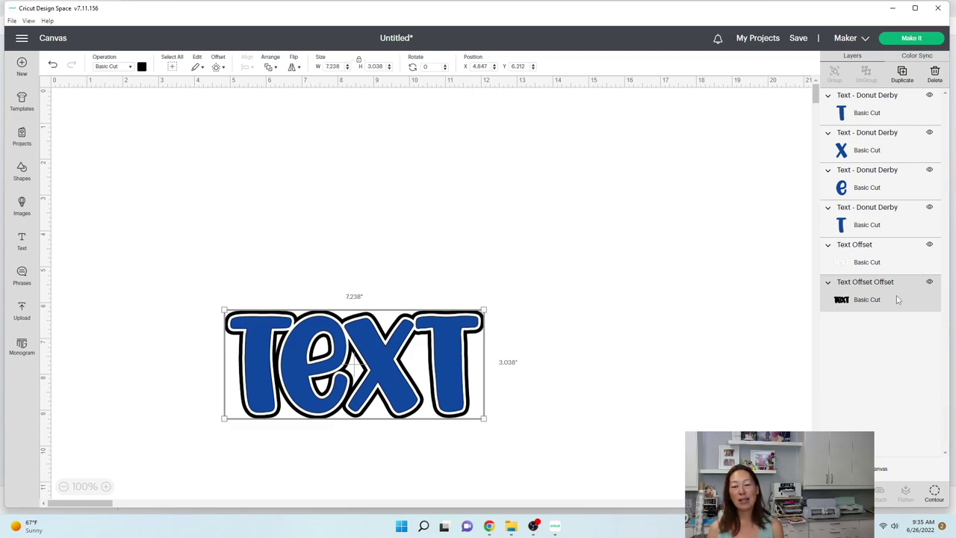
Colour the outer Text Offset Offset outline orange.
click(142, 67)
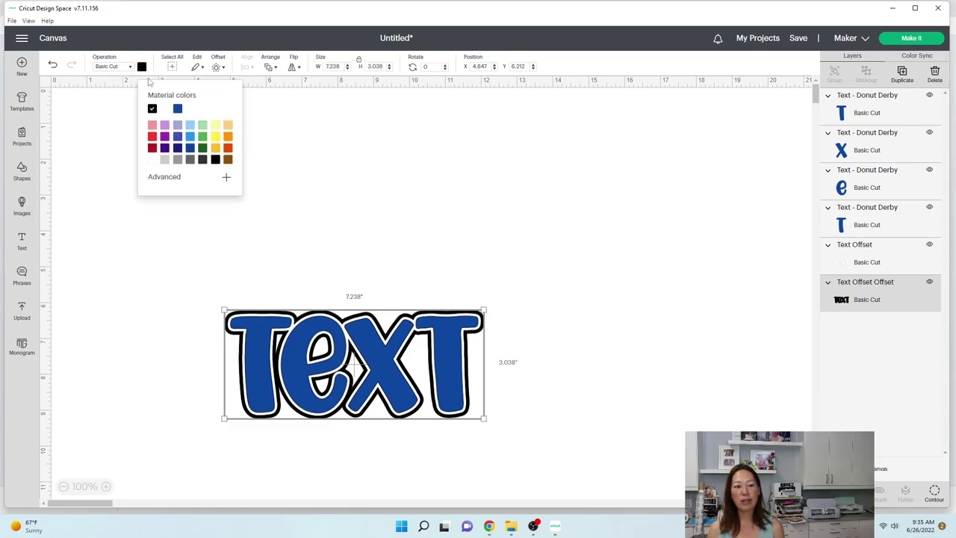
click(227, 148)
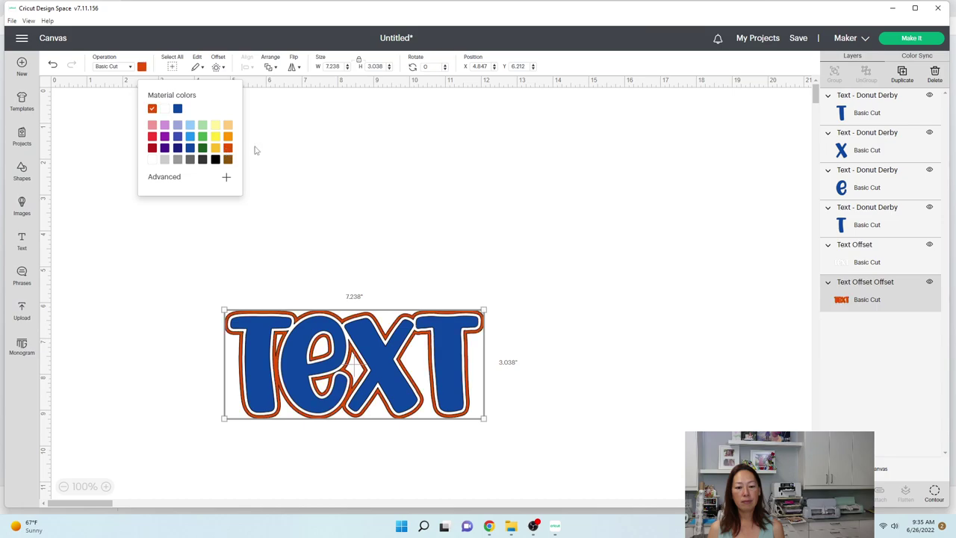
click(621, 171)
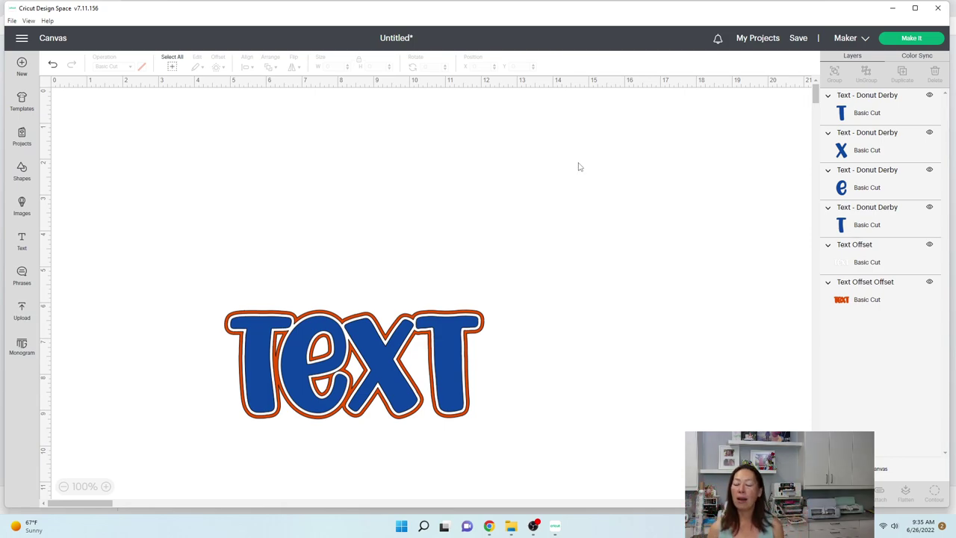
click(872, 303)
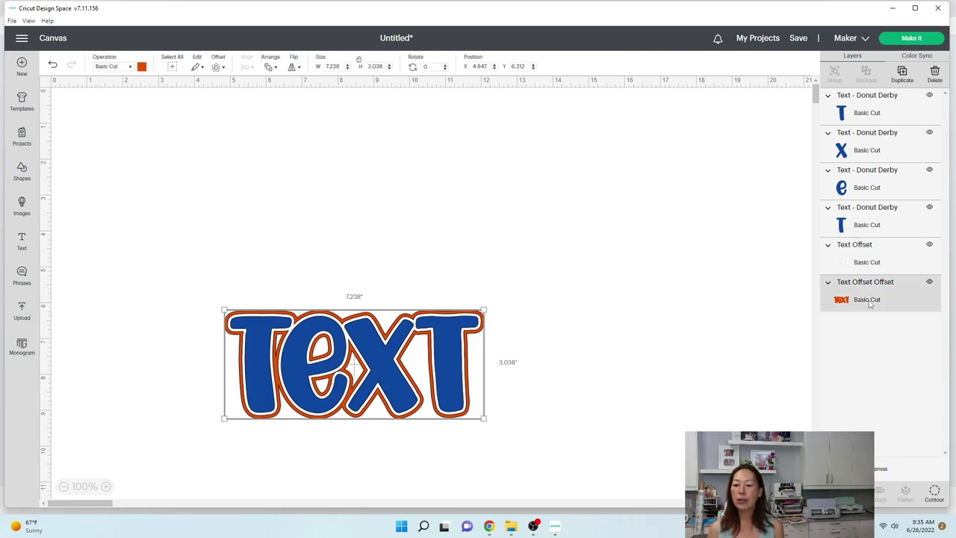
Duplicate the orange outer offset twice and move both copies to the upper right.
click(903, 72)
click(902, 72)
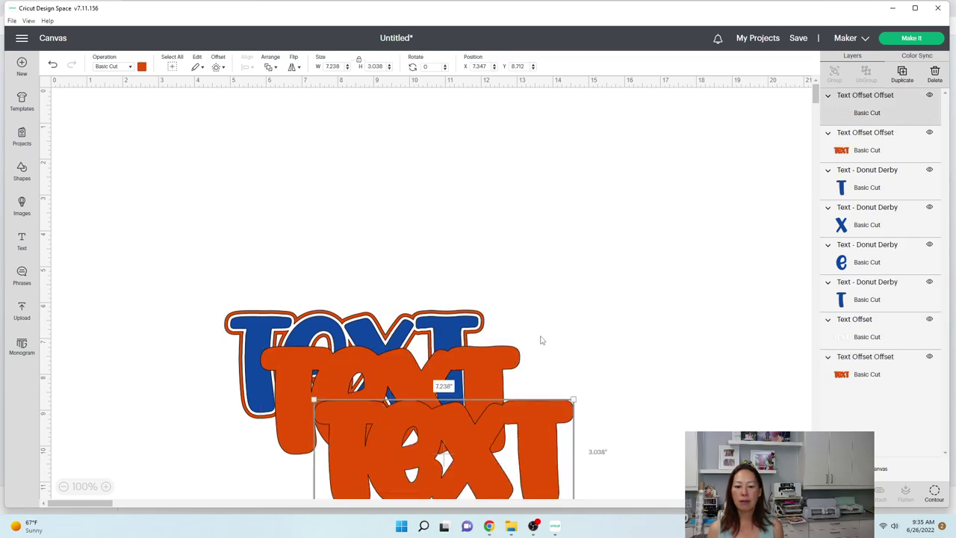
drag(513, 426, 712, 158)
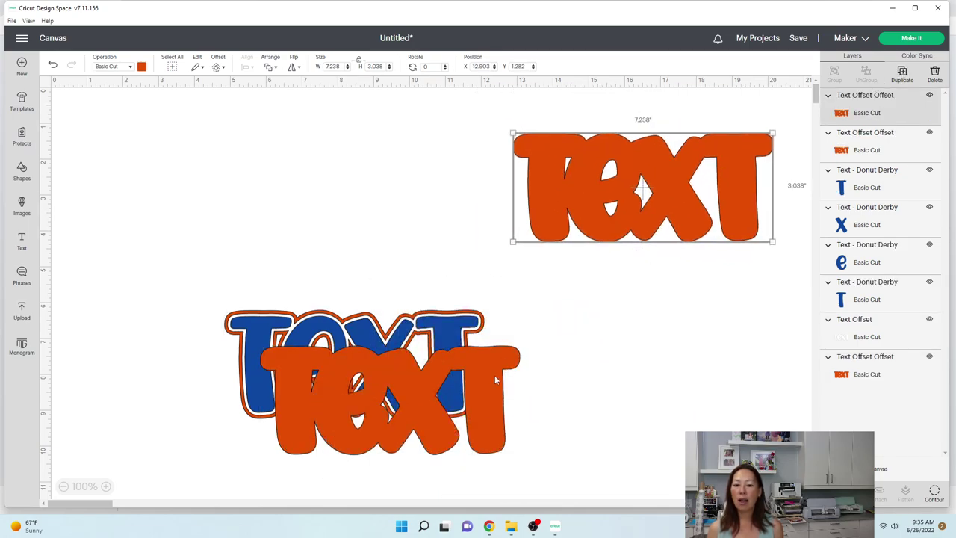
drag(493, 375, 735, 168)
click(915, 383)
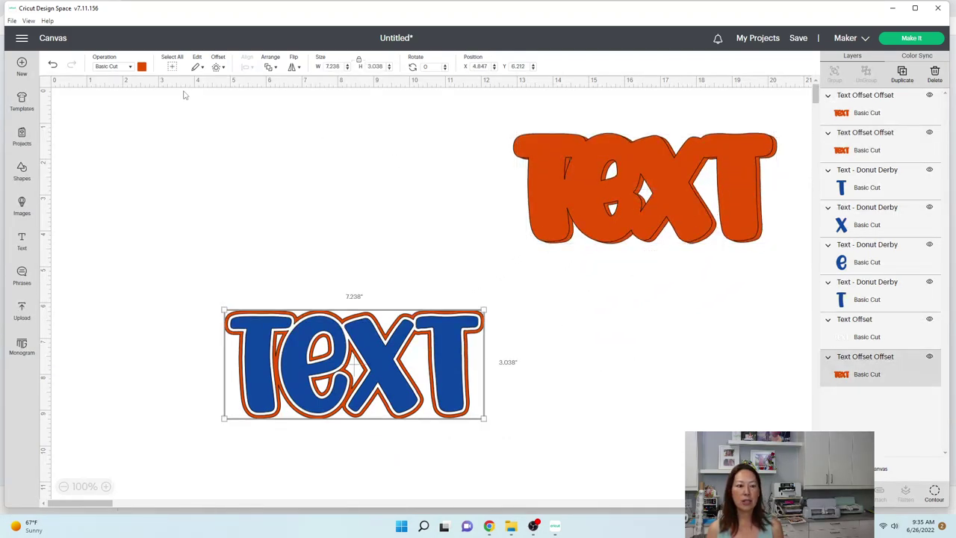
Add a further offset around the orange outline and colour it light blue.
click(216, 68)
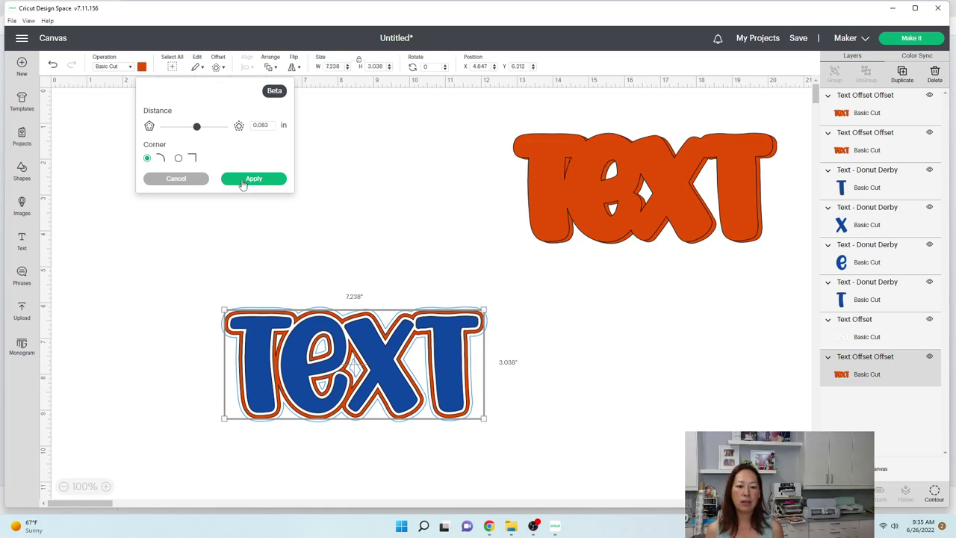
click(241, 181)
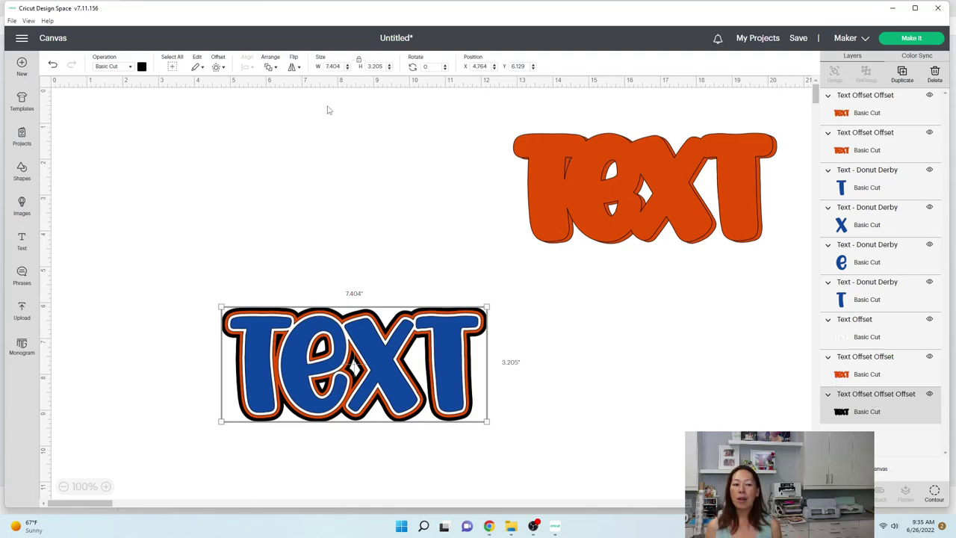
click(142, 67)
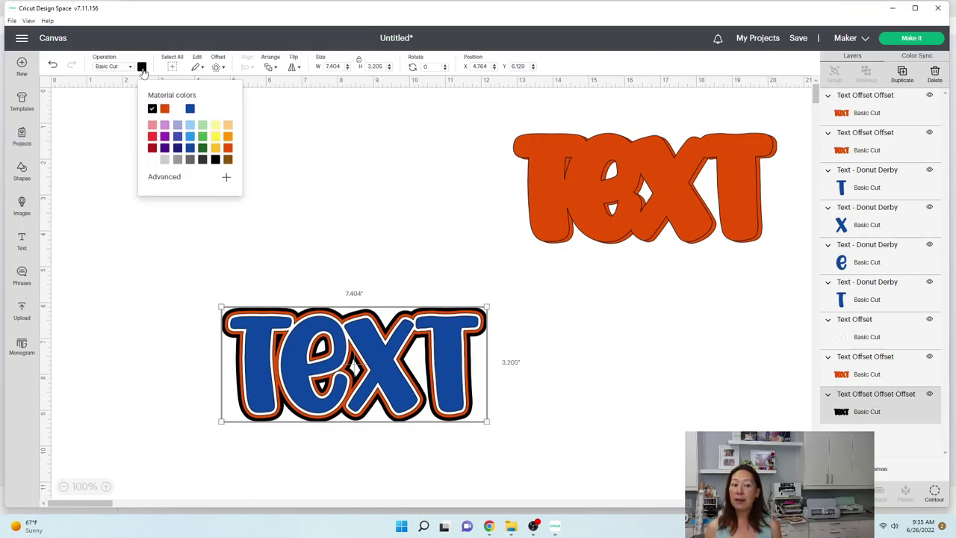
click(190, 125)
click(628, 442)
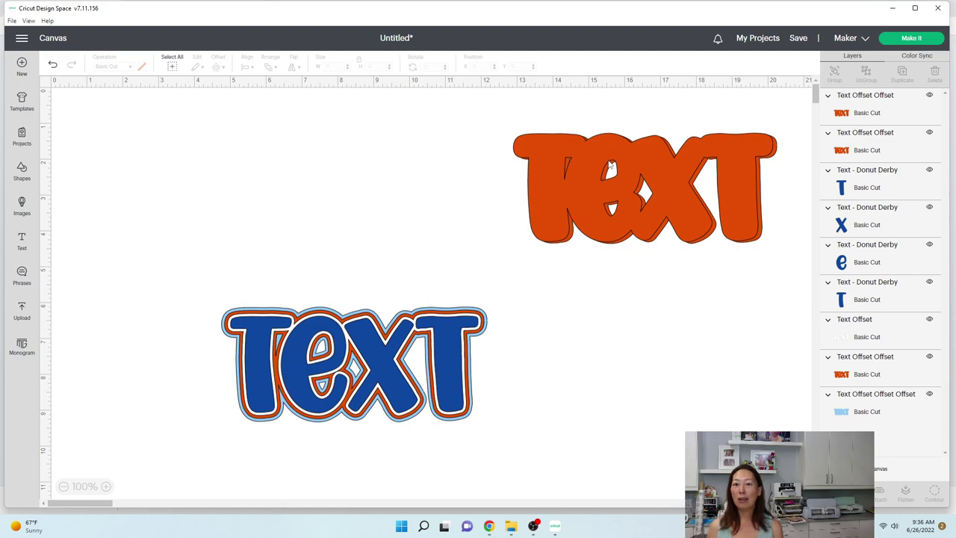
Move the orange offset copies roughly on top of each other.
drag(583, 173, 602, 181)
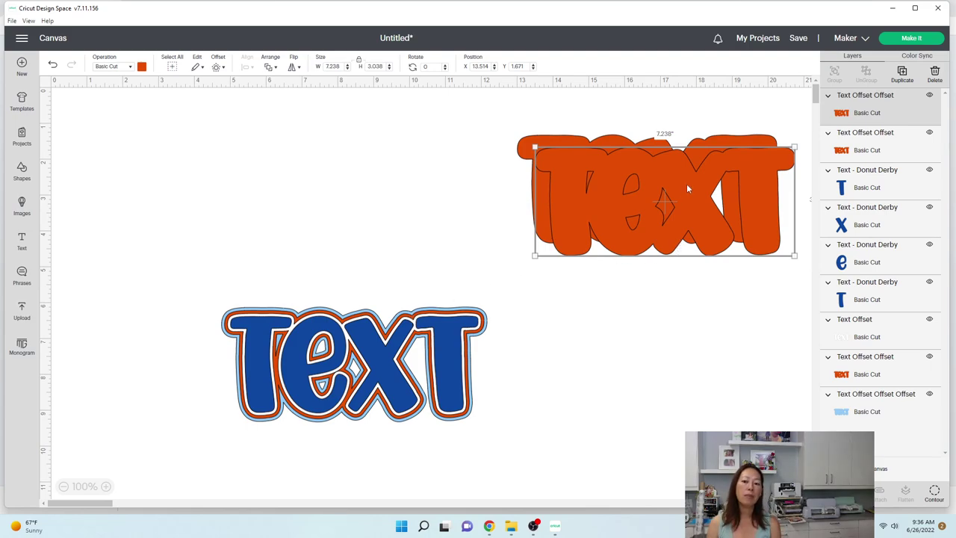
drag(684, 173, 665, 159)
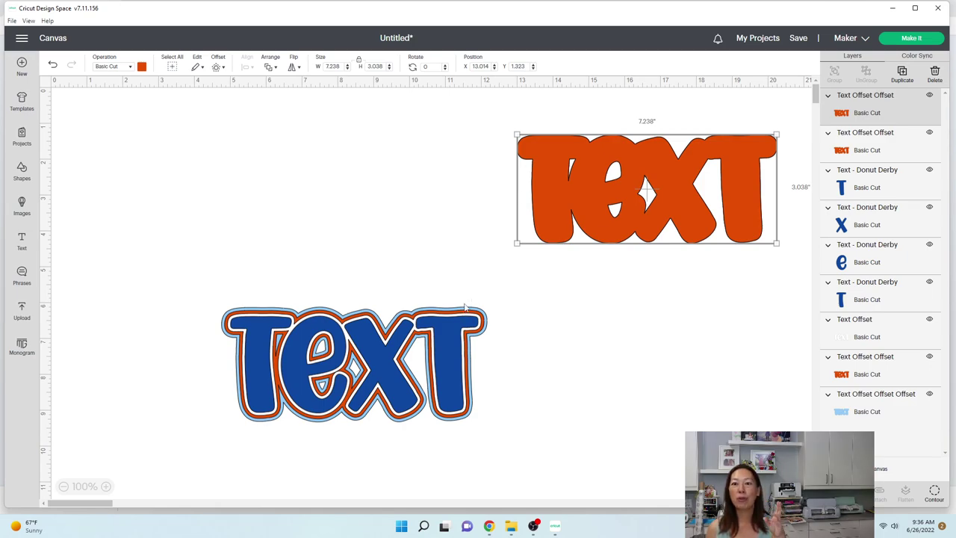
click(386, 369)
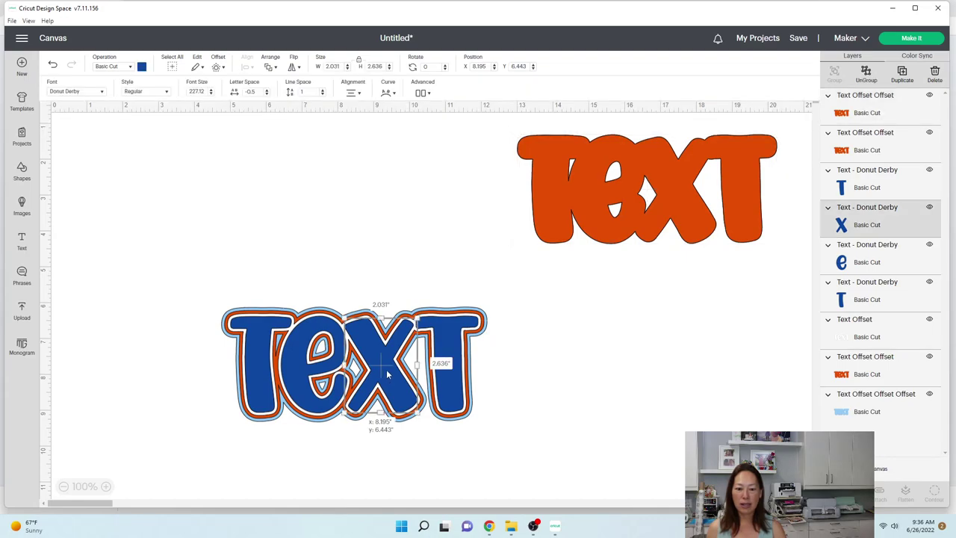
click(546, 373)
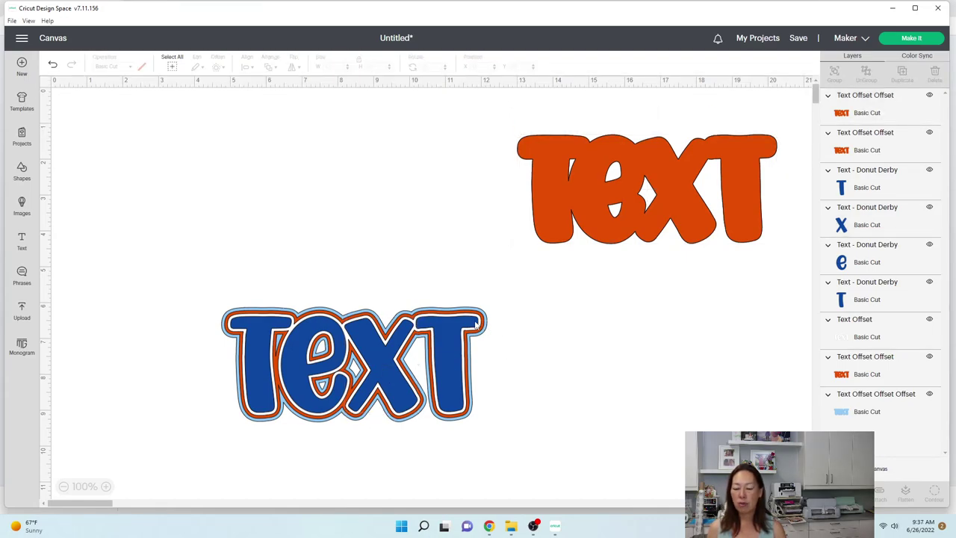
drag(475, 323, 458, 335)
key(ctrl+z)
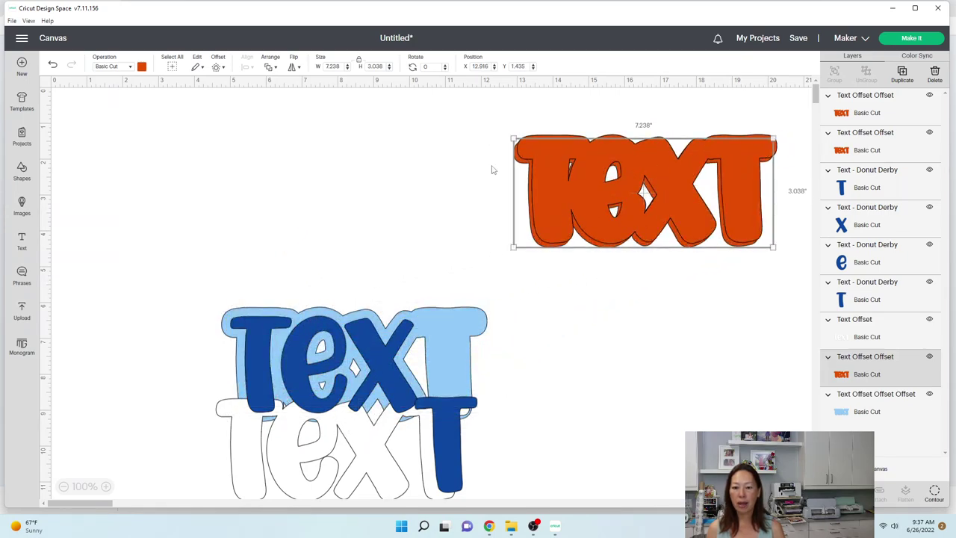
Center-align the three orange layers, group them, and move the group left.
drag(466, 155, 594, 204)
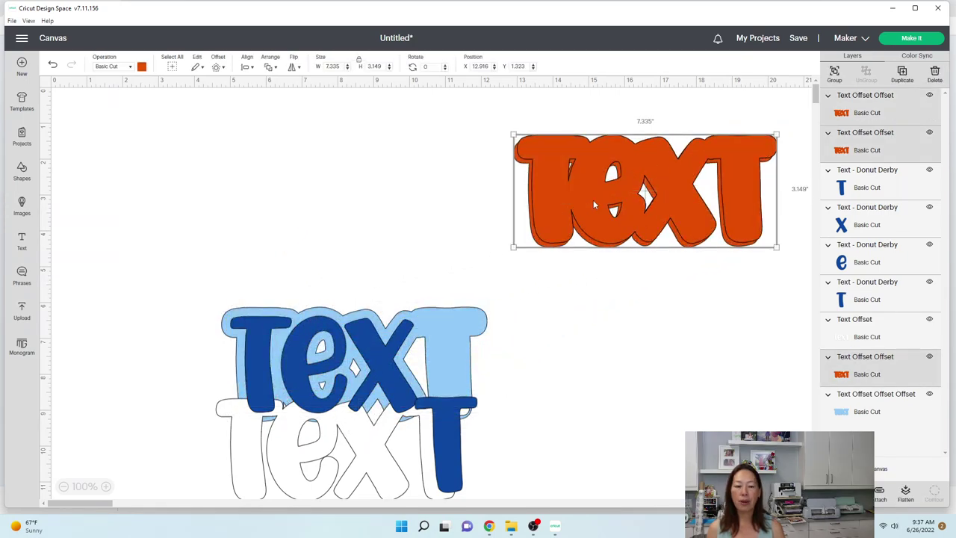
click(245, 67)
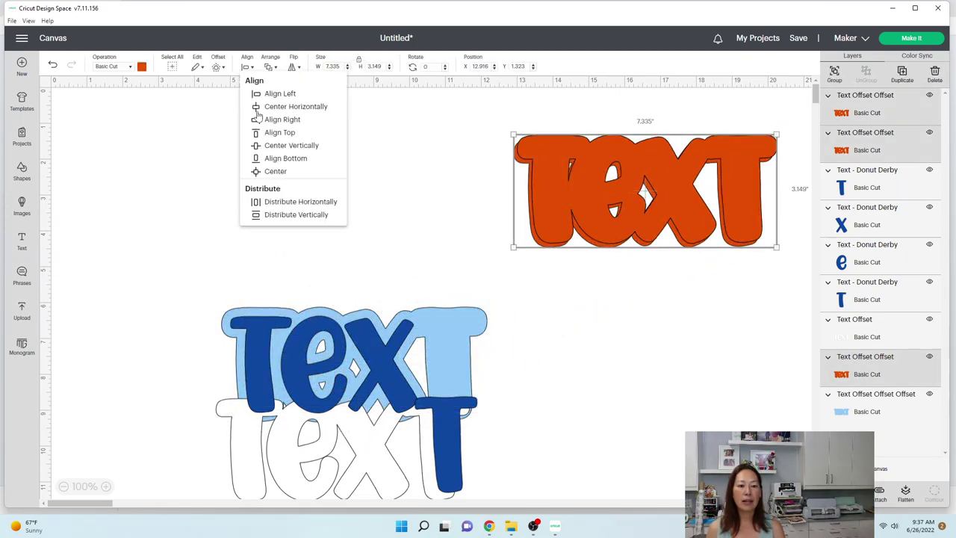
click(276, 172)
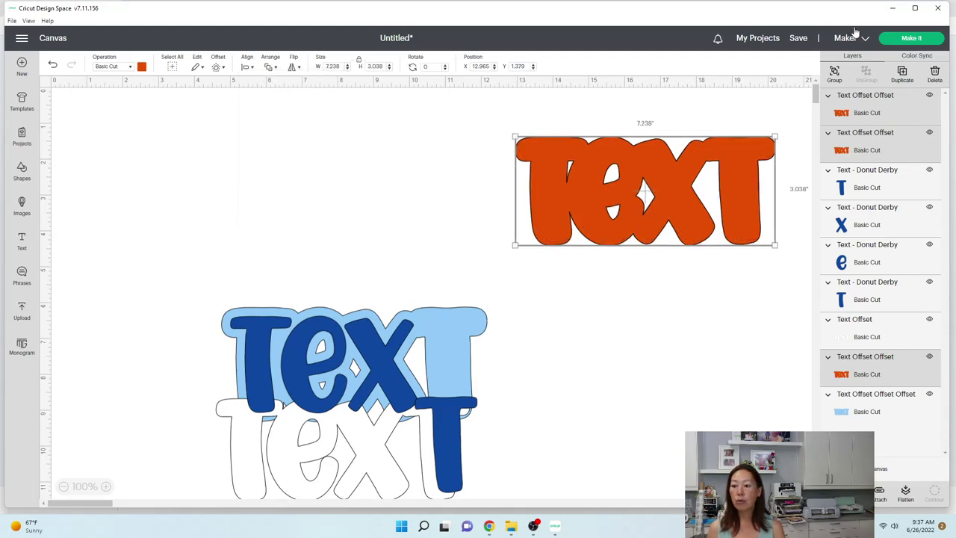
click(836, 72)
drag(691, 155, 404, 153)
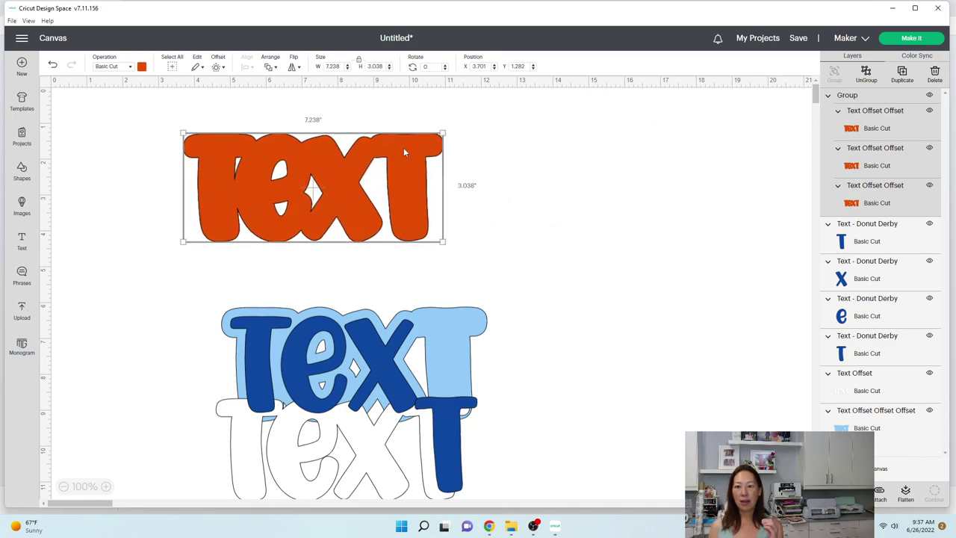
Add a 0.958 in circle and centre it horizontally on top of the orange TEXT.
click(499, 172)
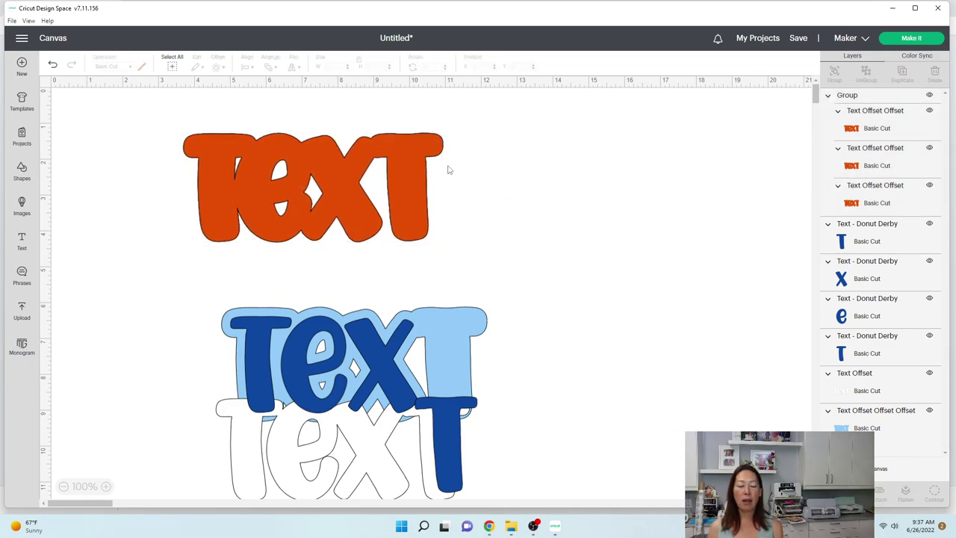
click(22, 172)
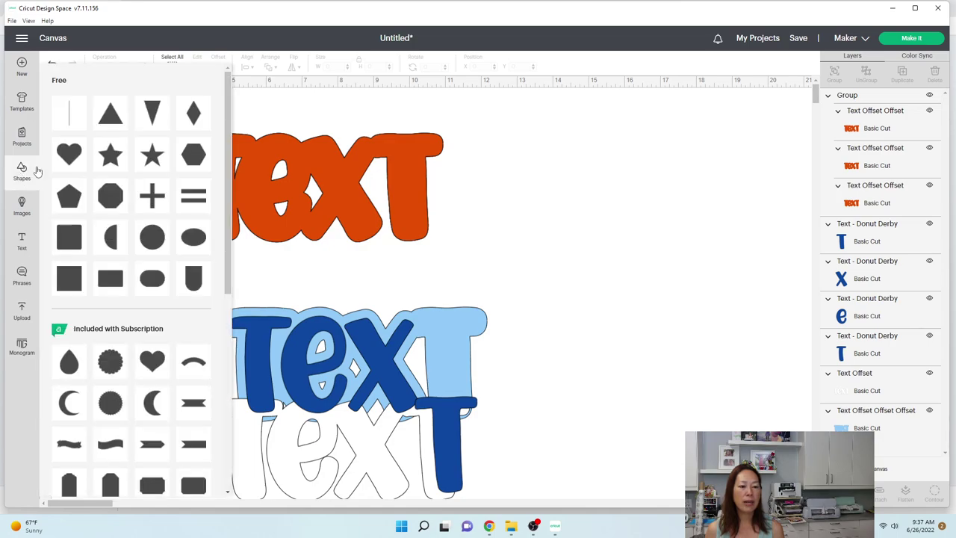
click(153, 236)
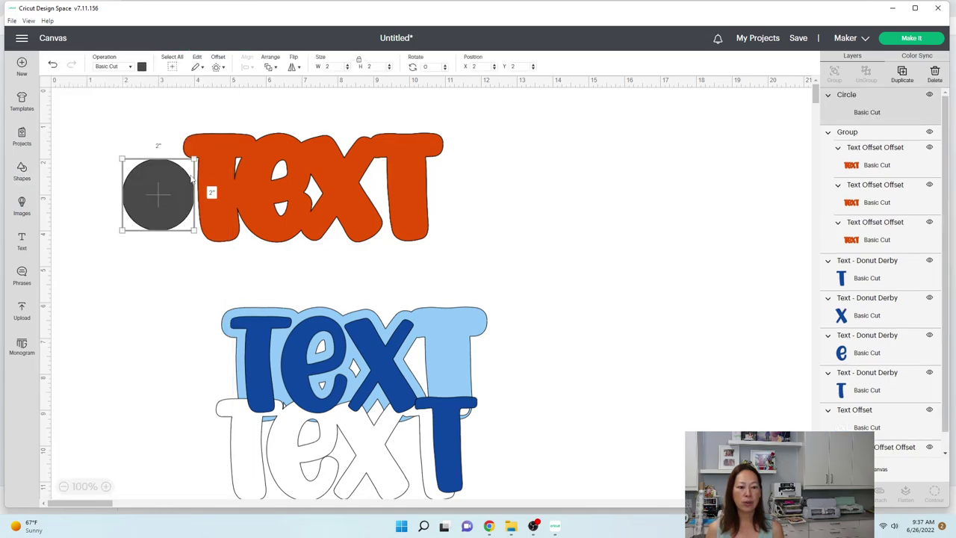
drag(156, 188, 314, 136)
drag(349, 172, 314, 139)
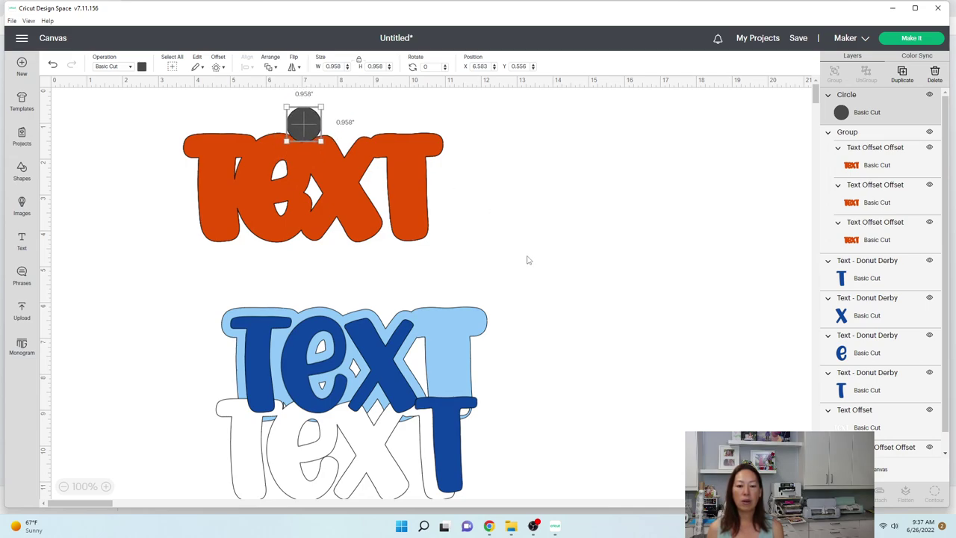
drag(527, 259, 87, 120)
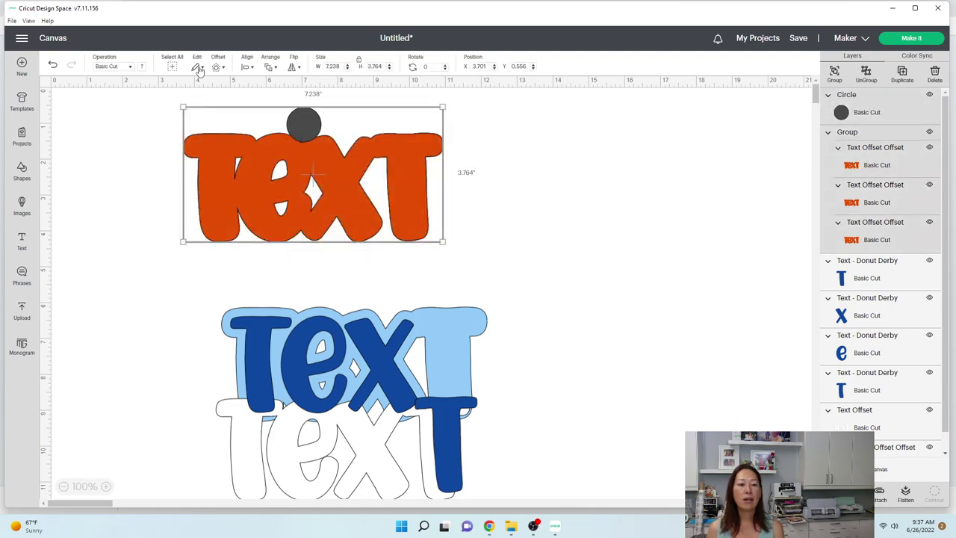
click(248, 67)
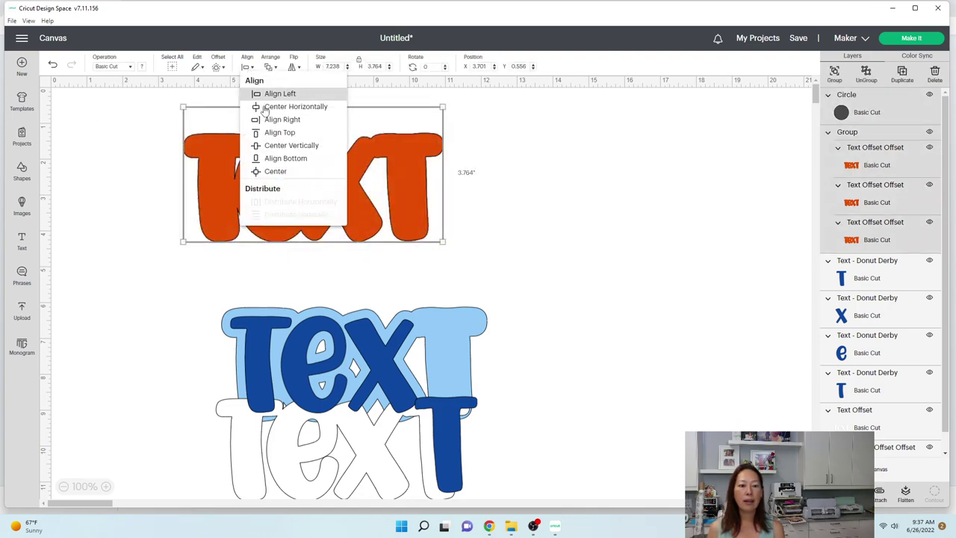
click(290, 106)
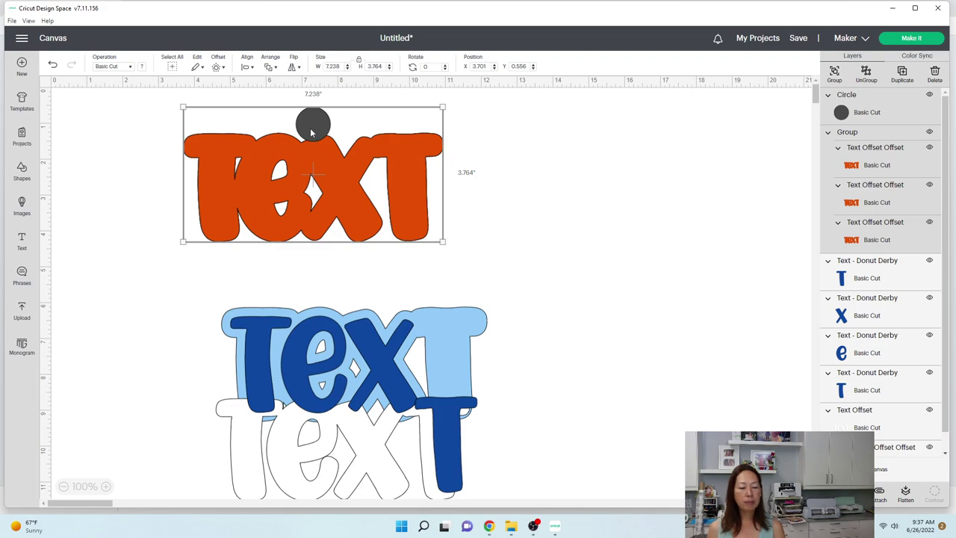
Duplicate the circle, shrink the copy to 0.583 in, and centre it inside the larger circle.
click(644, 128)
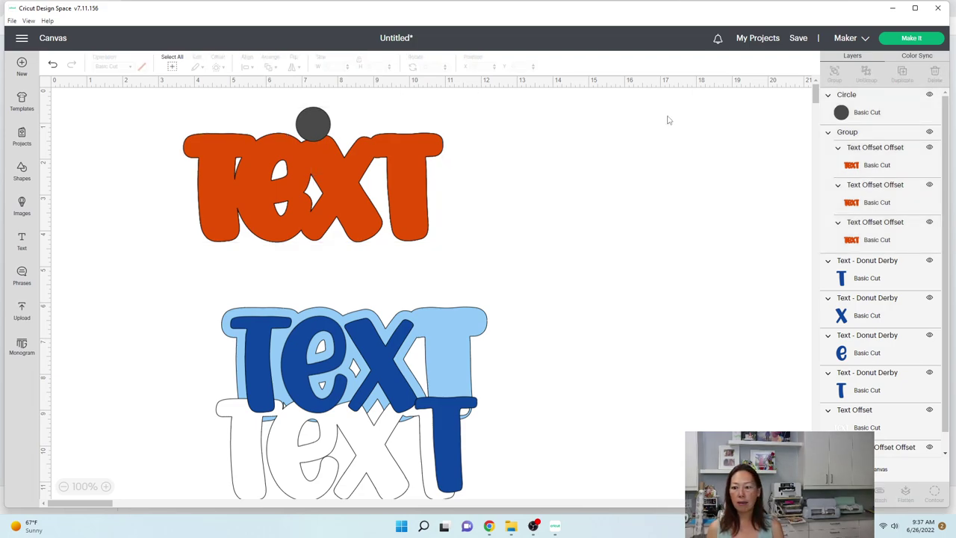
click(845, 113)
click(903, 74)
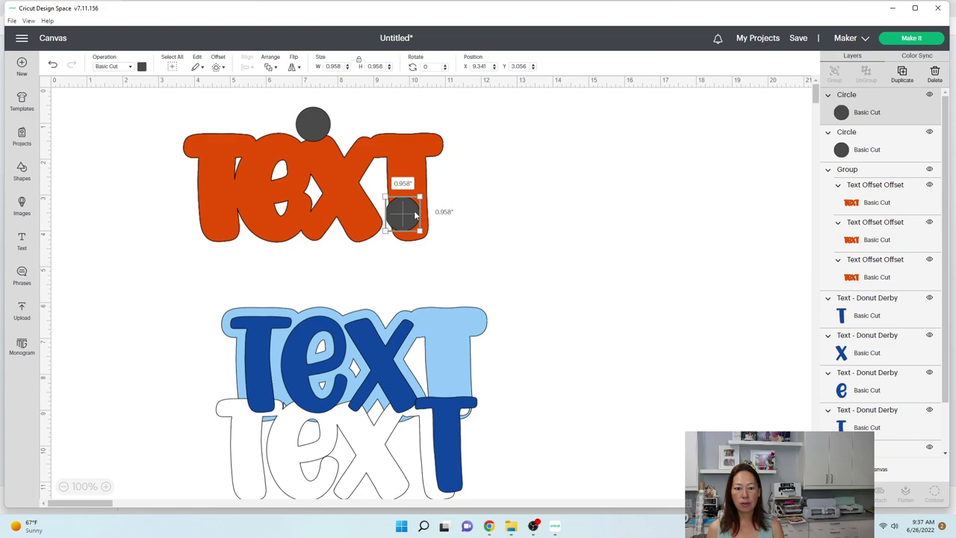
drag(420, 230, 320, 132)
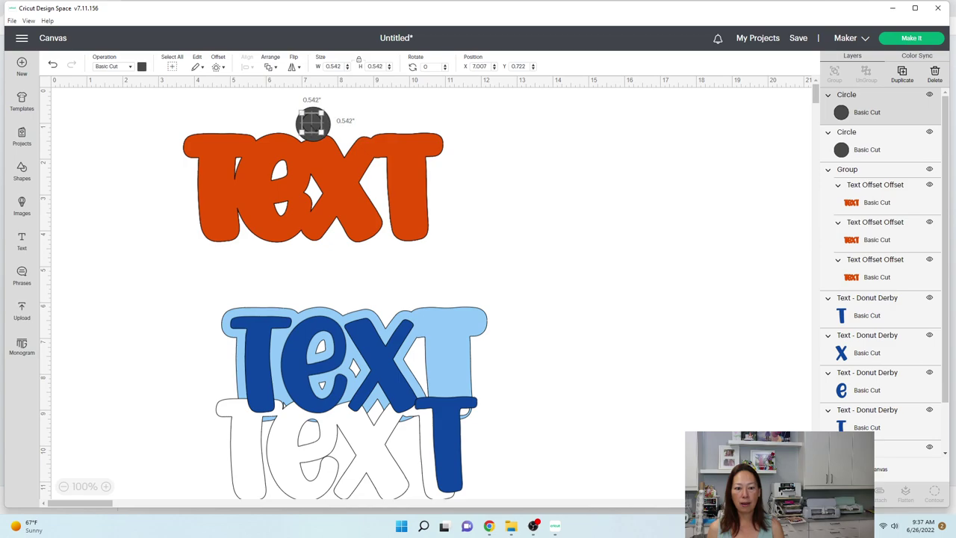
click(288, 111)
drag(269, 107, 334, 120)
click(249, 67)
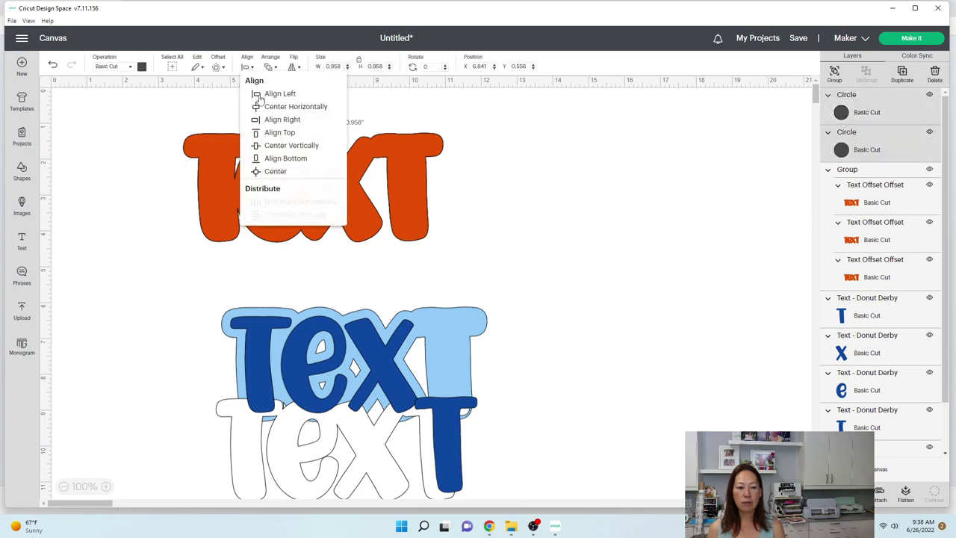
click(274, 172)
click(530, 146)
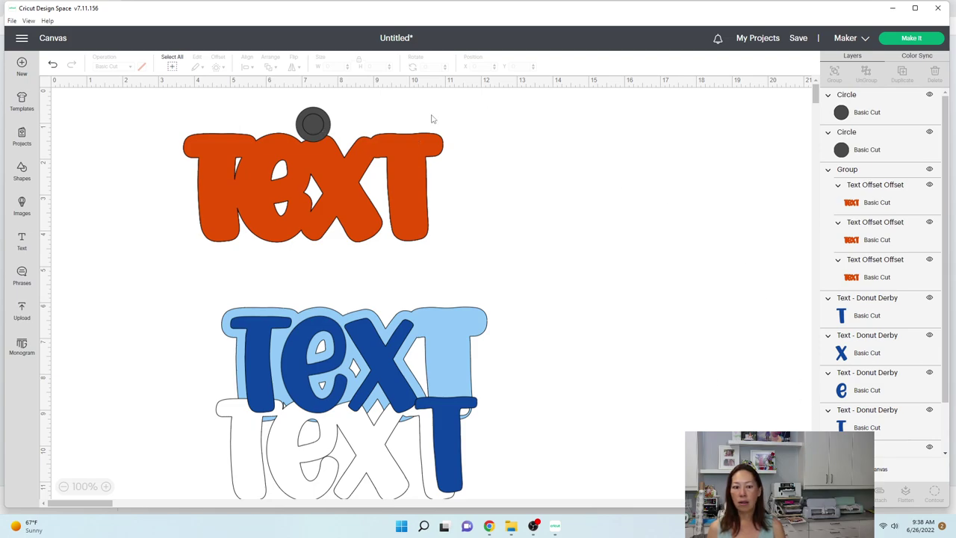
Slice the two stacked circles into a ring and move both leftover discs to the right.
drag(292, 98, 369, 126)
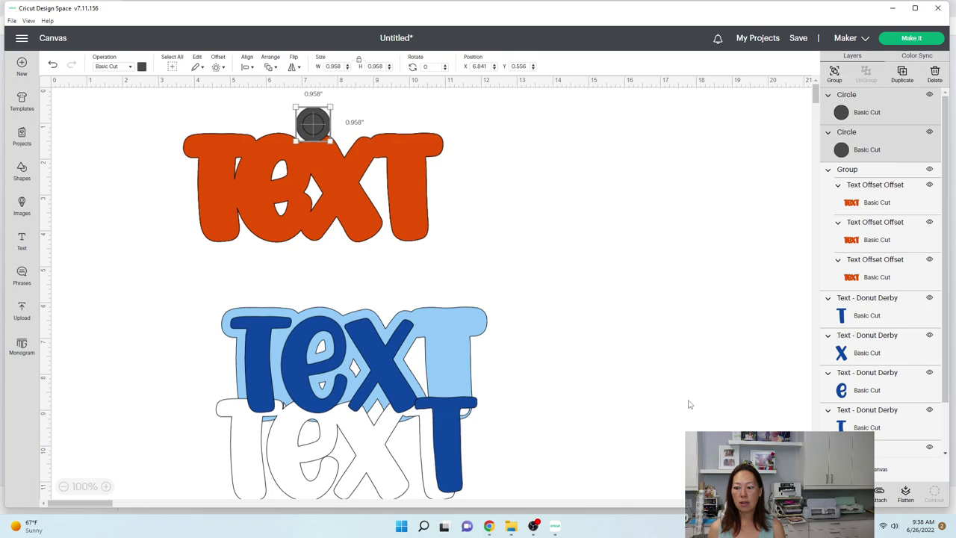
click(825, 493)
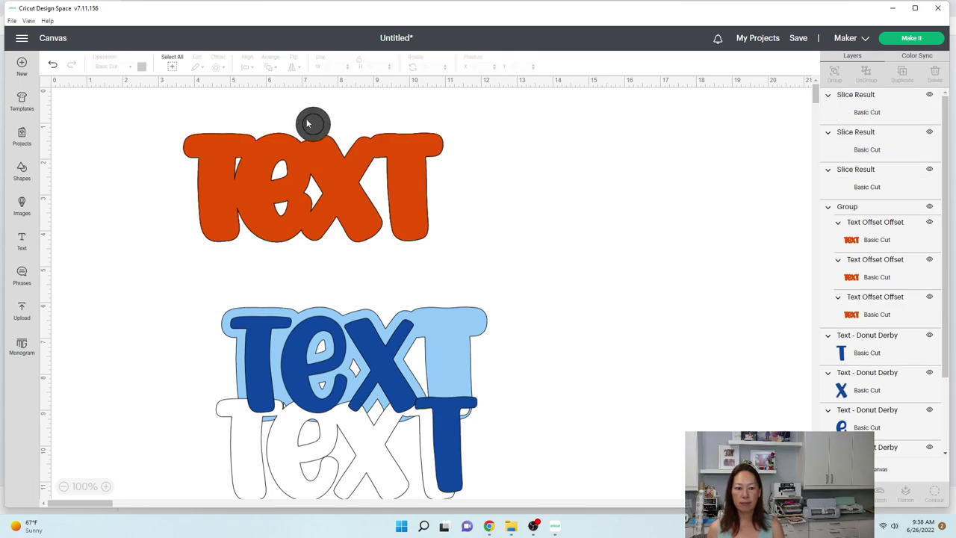
click(311, 126)
drag(311, 125, 534, 127)
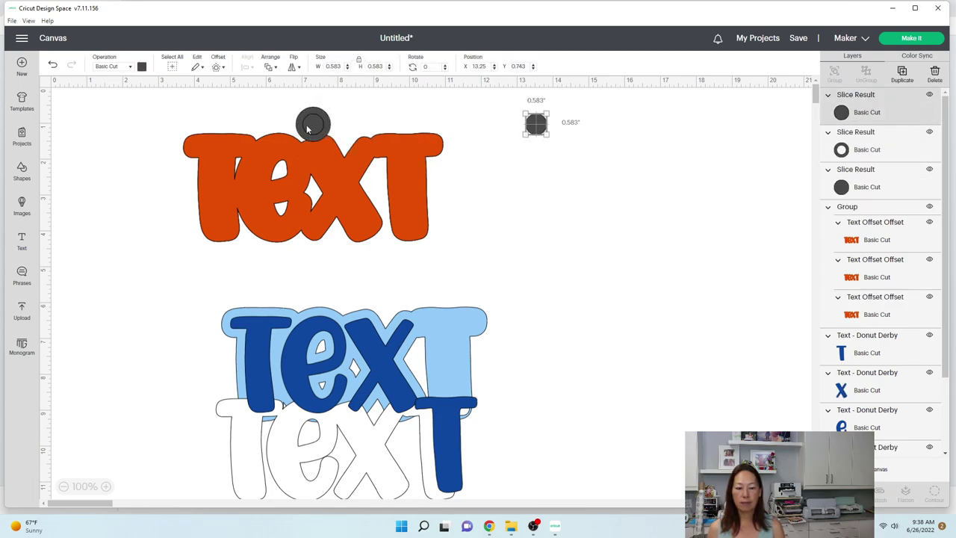
drag(306, 128, 249, 105)
drag(312, 126, 597, 133)
Centre the 0.958 in ring horizontally on top of the orange TEXT.
drag(248, 117, 308, 136)
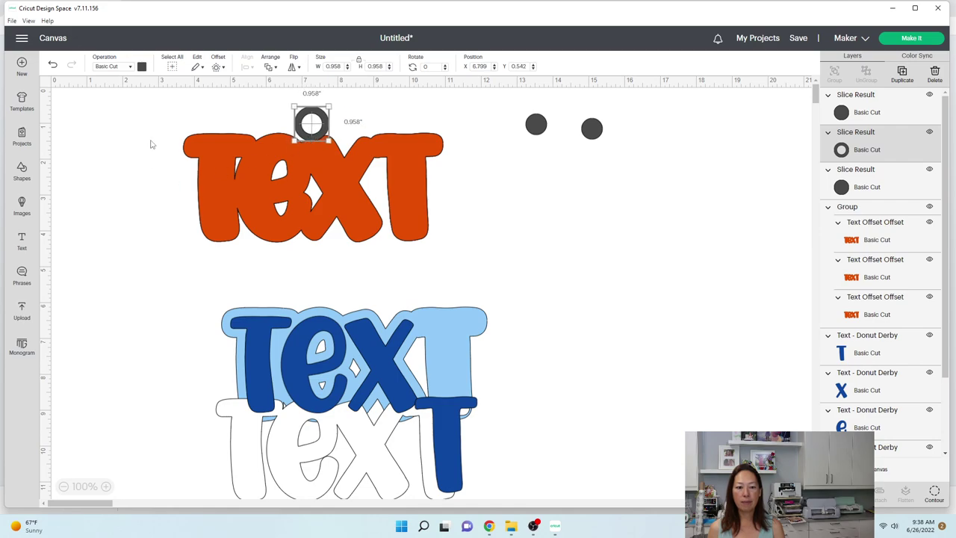
drag(150, 139, 388, 127)
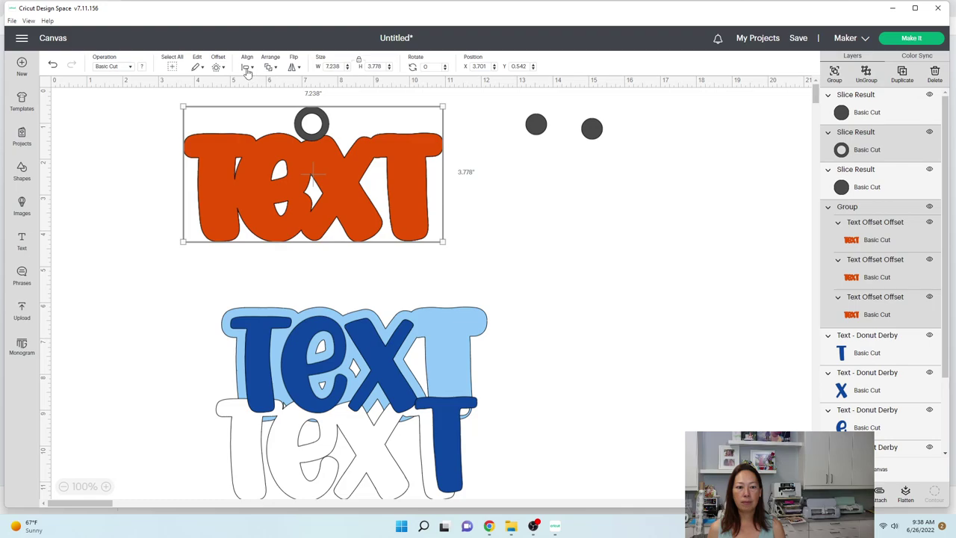
click(248, 67)
click(266, 104)
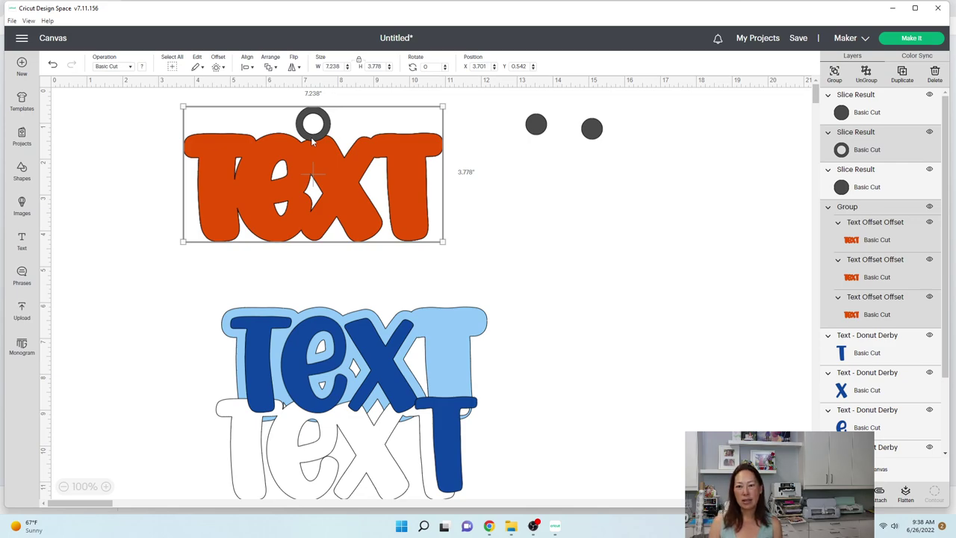
click(715, 257)
drag(324, 139, 318, 142)
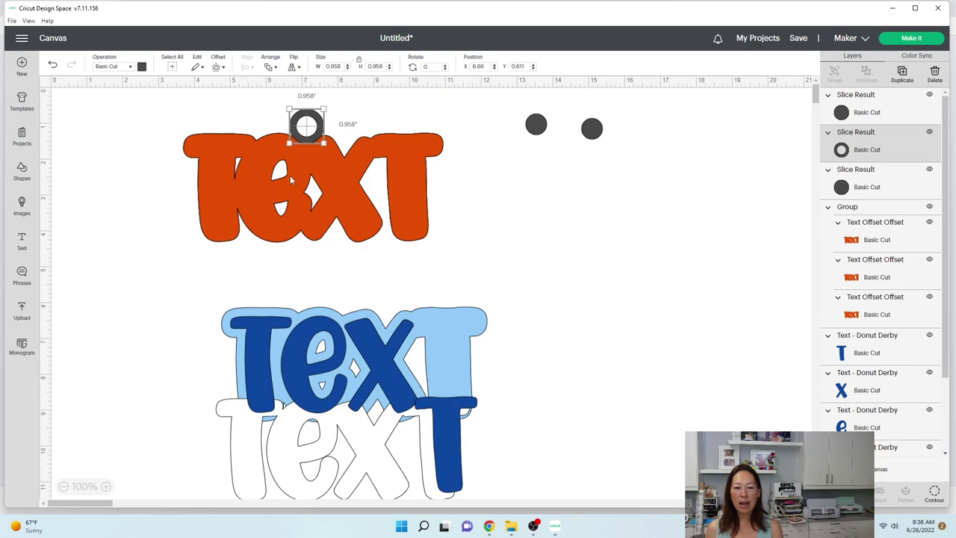
click(510, 198)
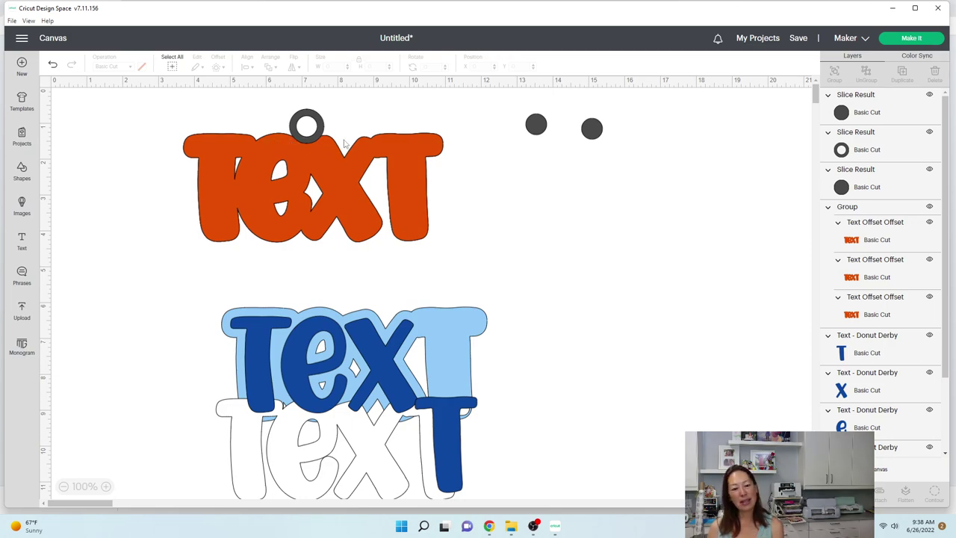
Duplicate the ring twice and drag both copies onto the original ring.
click(308, 127)
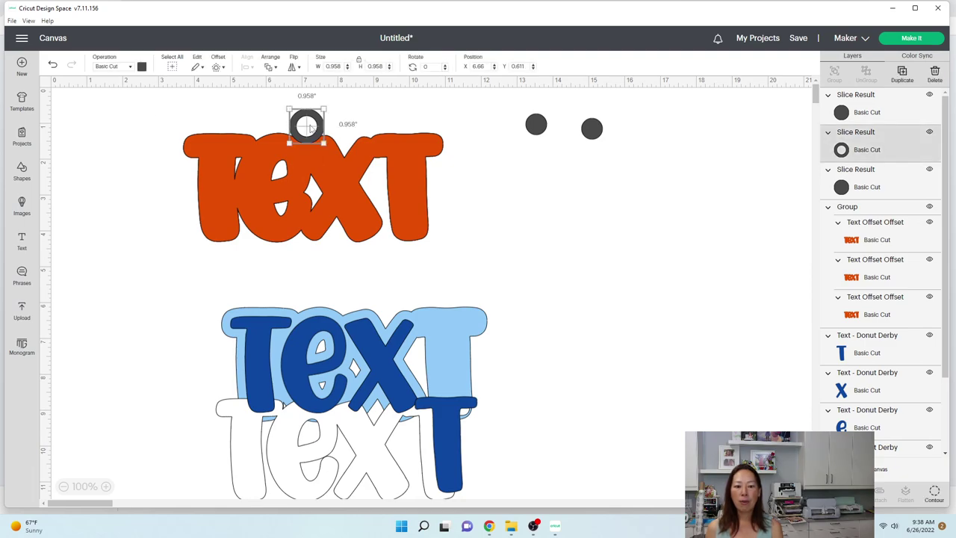
click(903, 72)
click(902, 73)
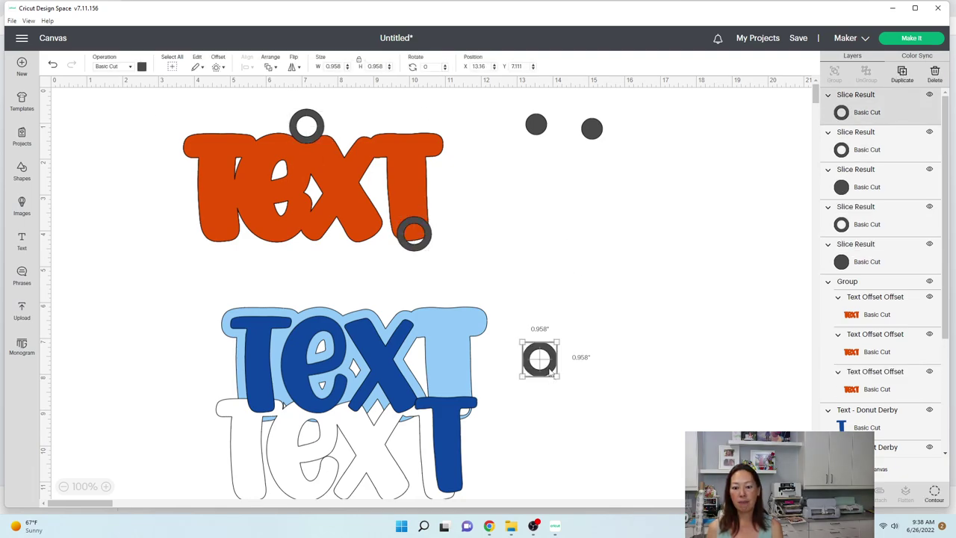
drag(551, 369, 316, 134)
drag(417, 247, 346, 126)
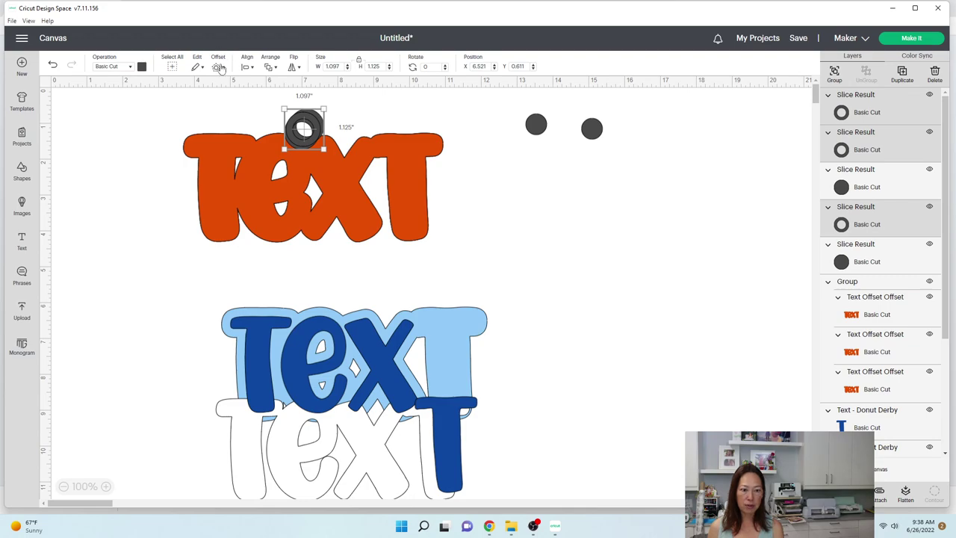
Centre the three stacked rings on each other and group them.
click(220, 68)
click(247, 66)
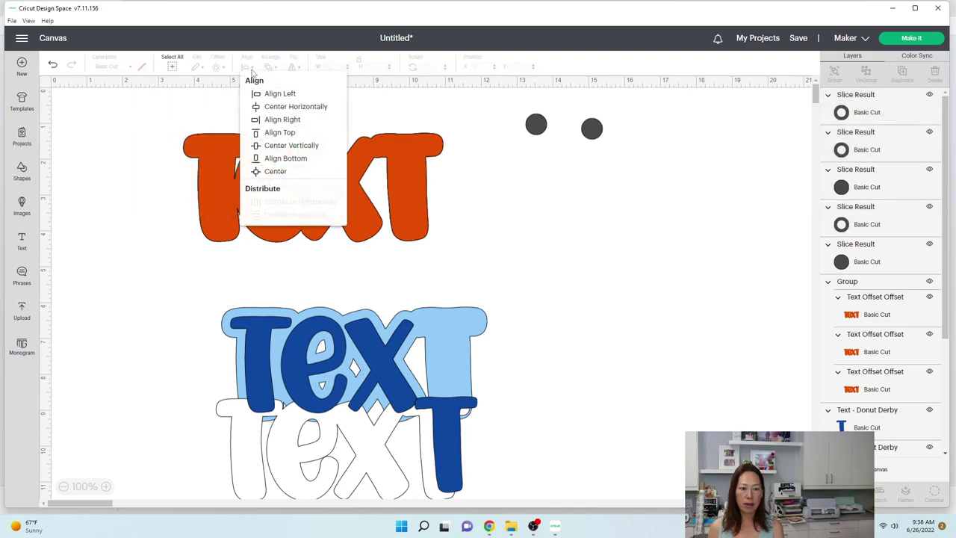
click(281, 173)
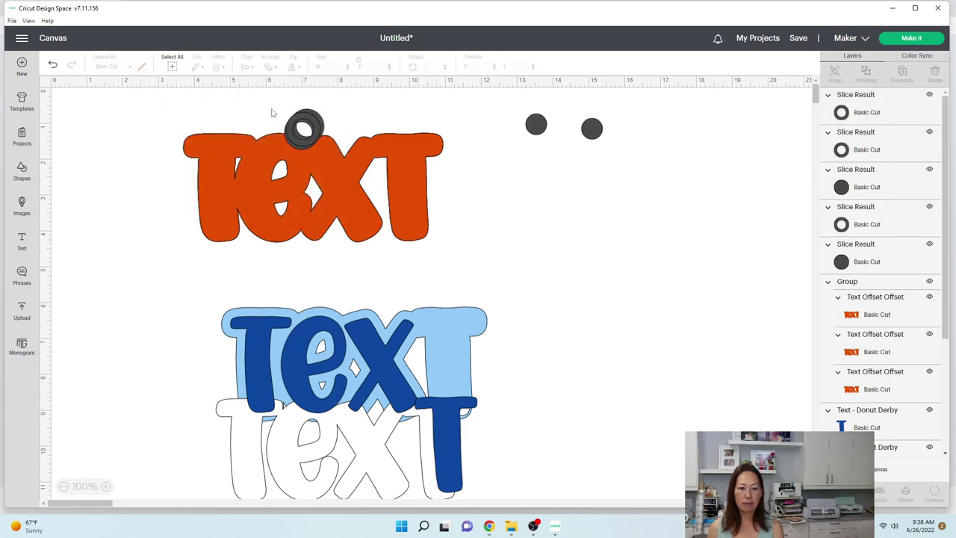
drag(263, 104, 334, 125)
click(249, 68)
click(280, 172)
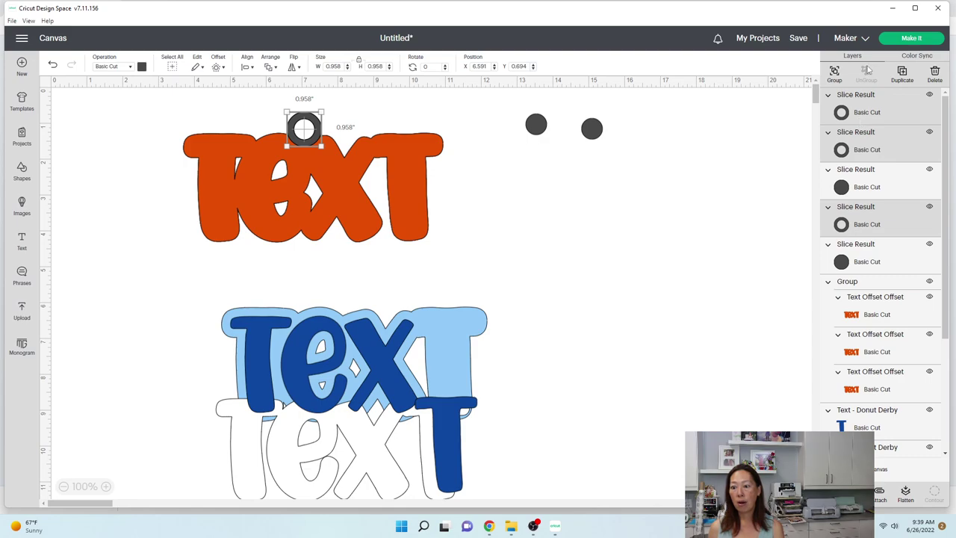
click(835, 72)
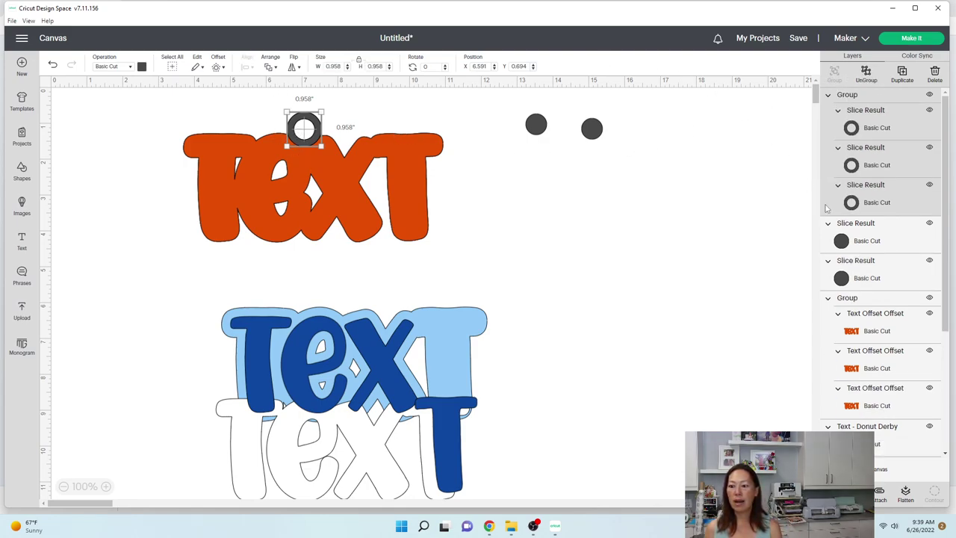
Delete the two grey dots from the canvas.
click(865, 198)
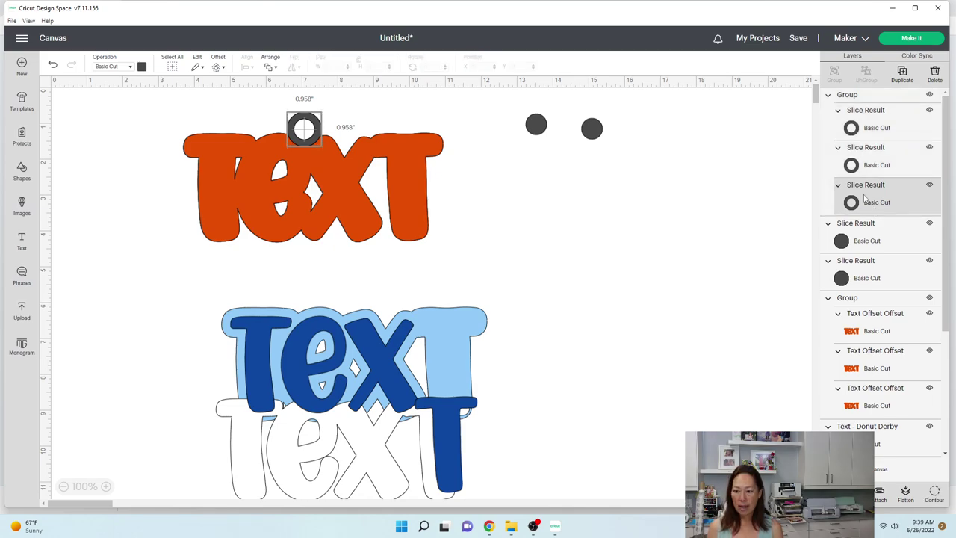
drag(652, 160, 503, 118)
key(Delete)
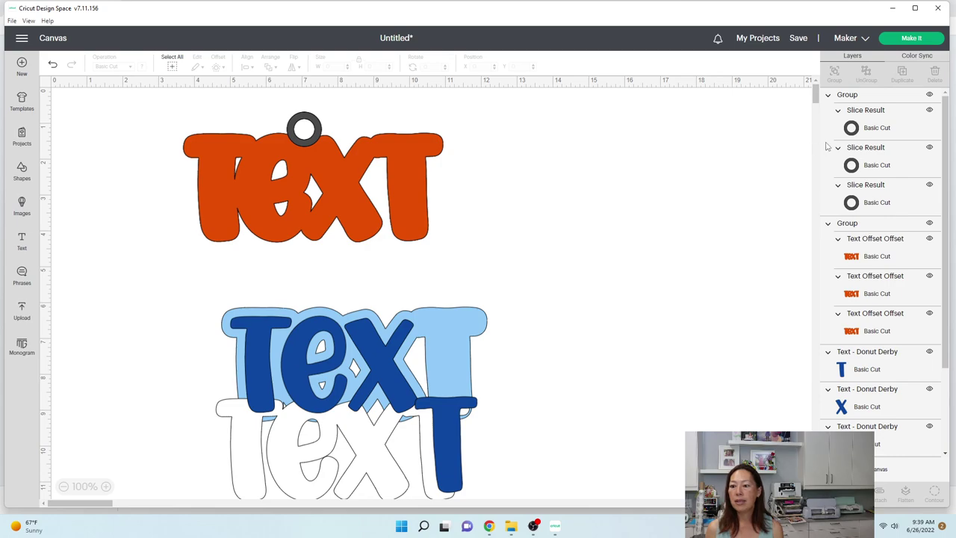
Weld a ring onto each of the three orange TEXT layers, making 7.238 x 3.625 in tags.
click(863, 128)
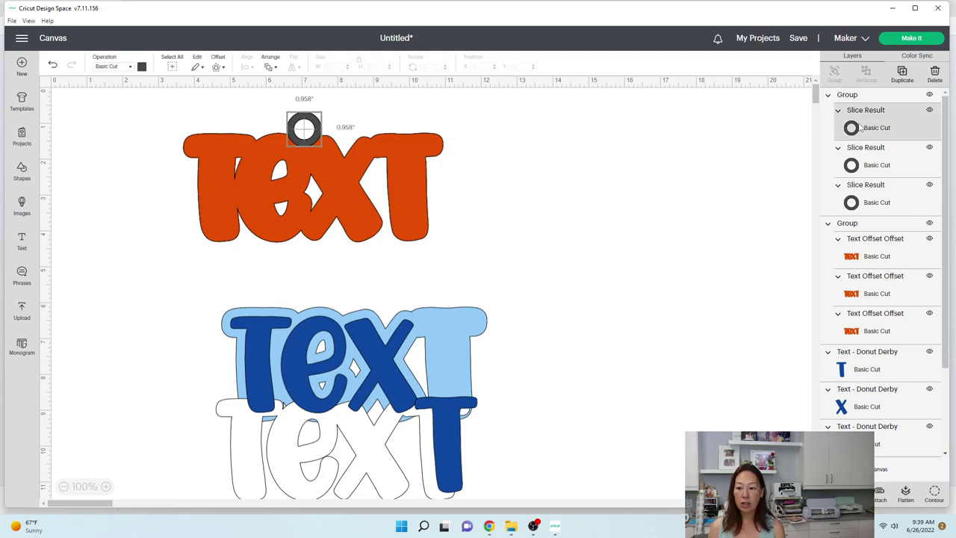
shift+click(867, 252)
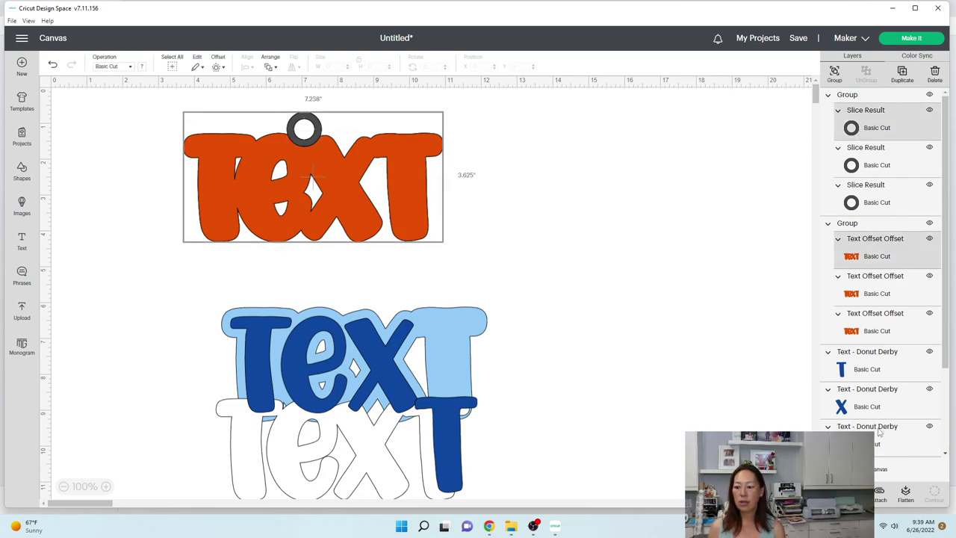
click(852, 491)
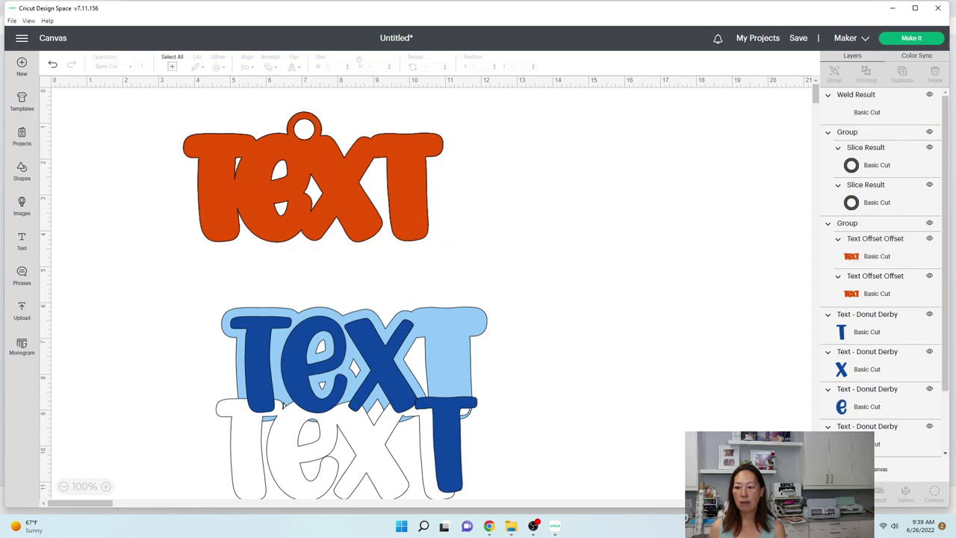
click(852, 165)
shift+click(850, 254)
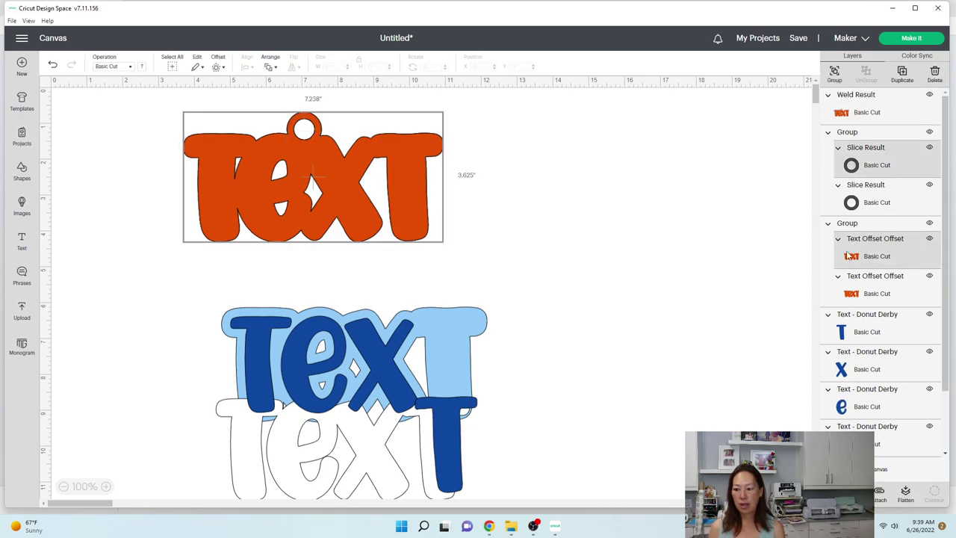
click(852, 491)
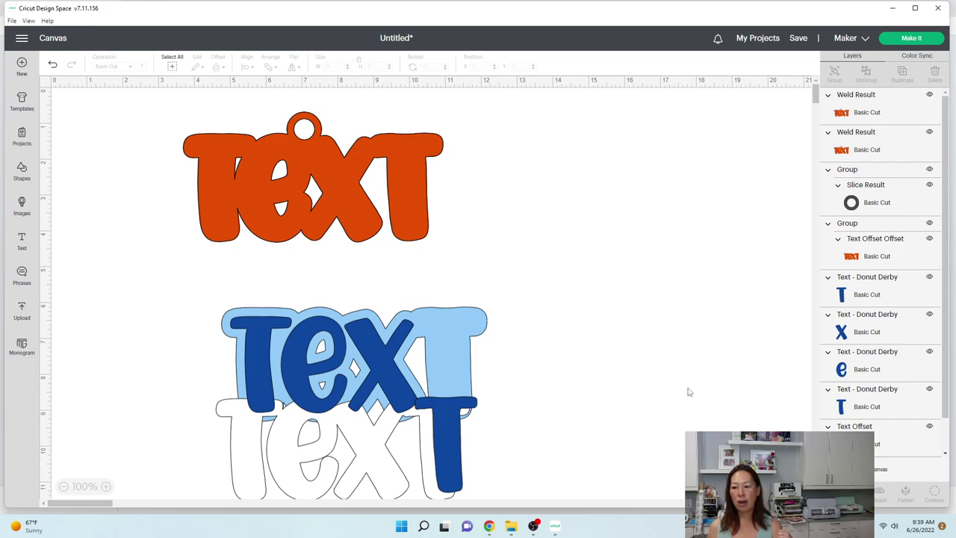
click(869, 143)
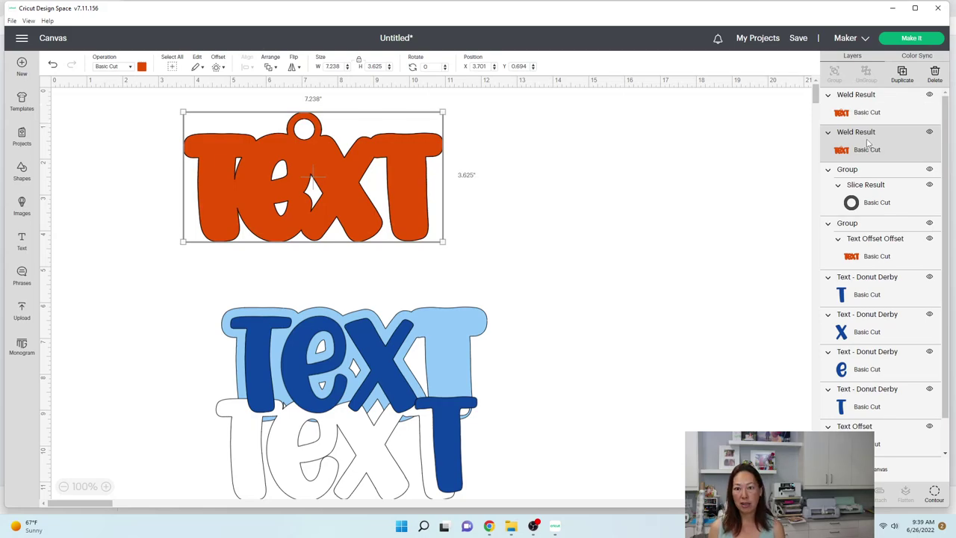
click(854, 196)
shift+click(869, 249)
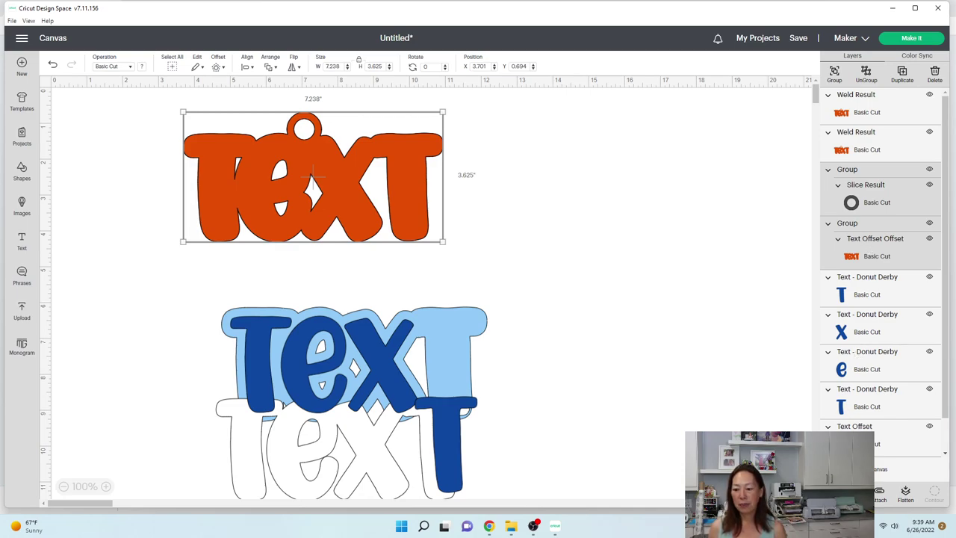
click(854, 492)
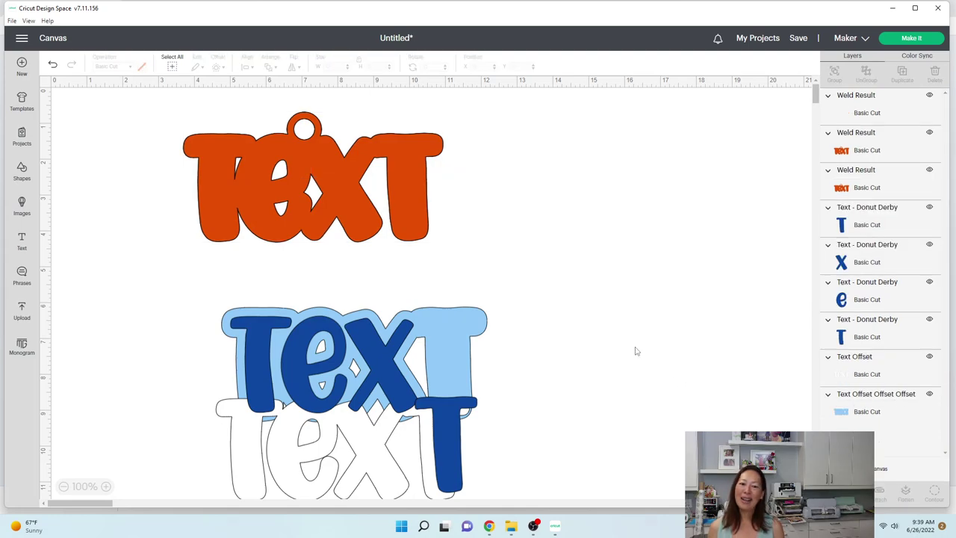
Move the top welded orange tag off to the right.
click(346, 208)
key(ctrl+d)
drag(345, 209, 564, 240)
Drag the three welded orange tags apart, then slide them back into an overlapping pile.
drag(373, 179, 270, 250)
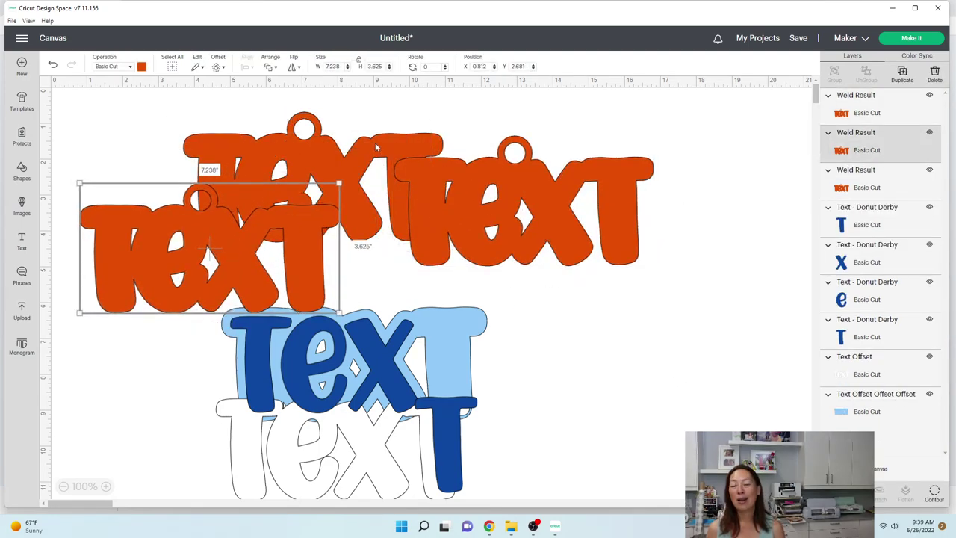
drag(505, 163, 608, 181)
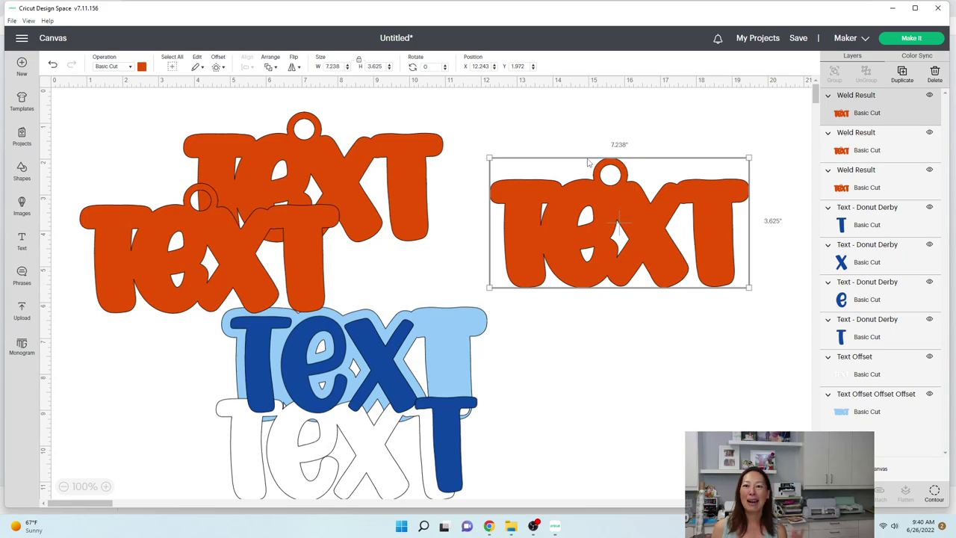
drag(615, 226, 314, 227)
drag(278, 148, 257, 223)
click(667, 190)
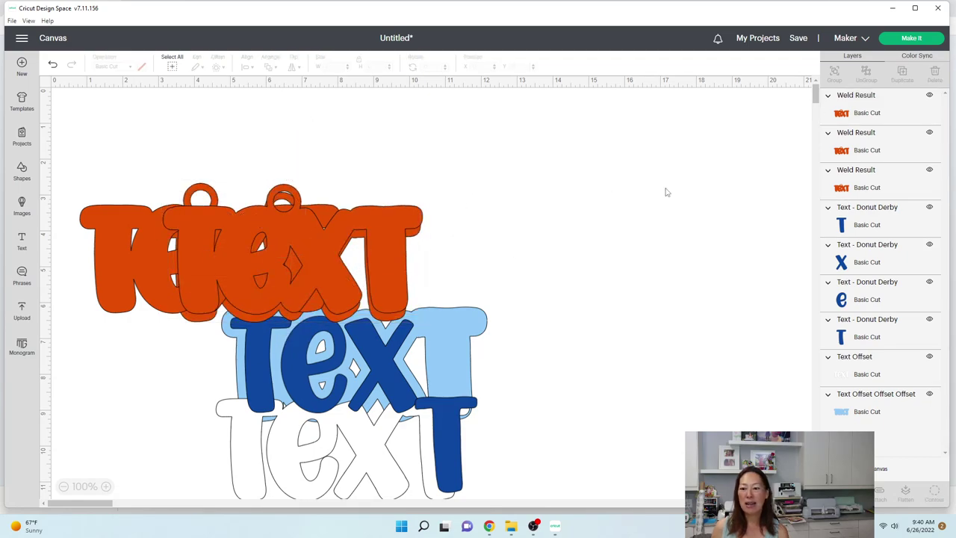
click(896, 40)
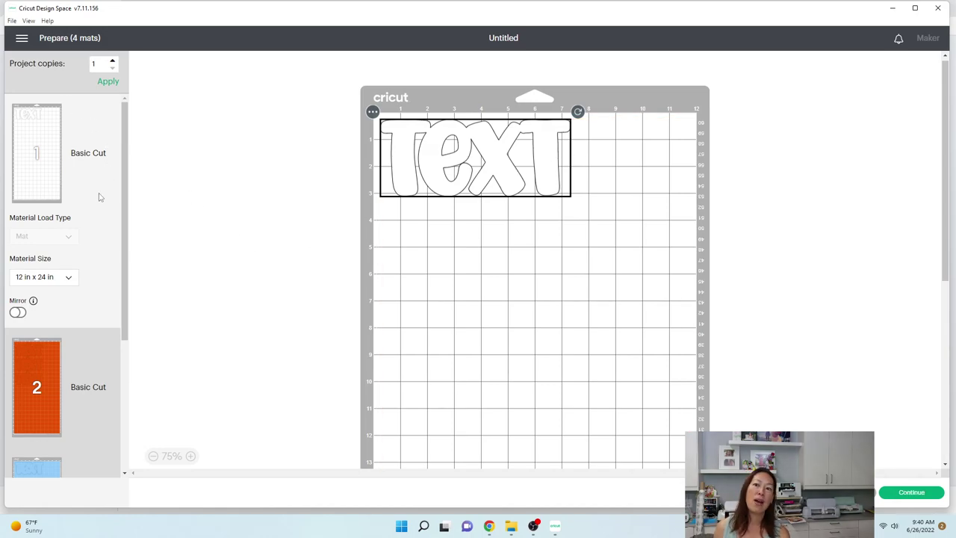
scroll(95, 195, down, 1)
scroll(95, 194, down, 2)
click(57, 273)
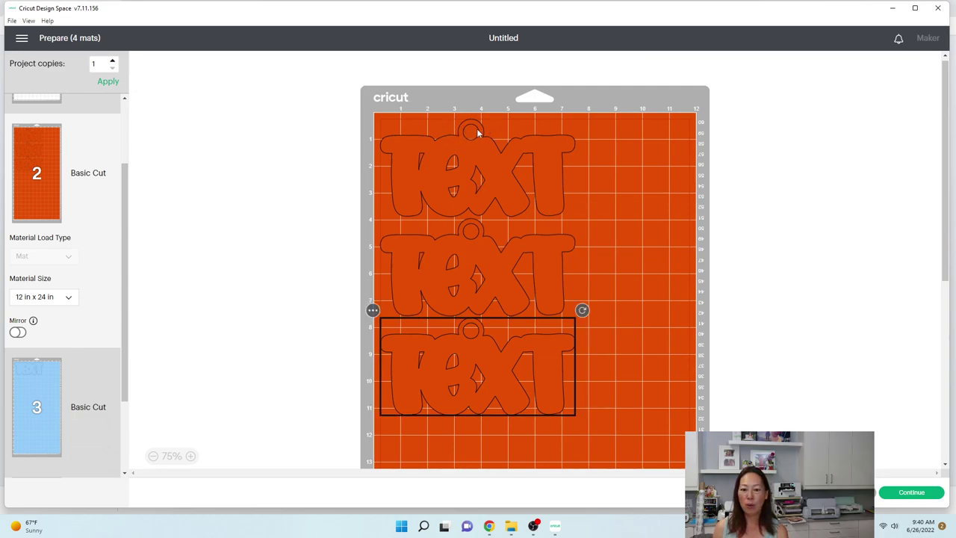
scroll(493, 261, down, 1)
scroll(493, 261, down, 3)
scroll(489, 258, up, 4)
click(47, 375)
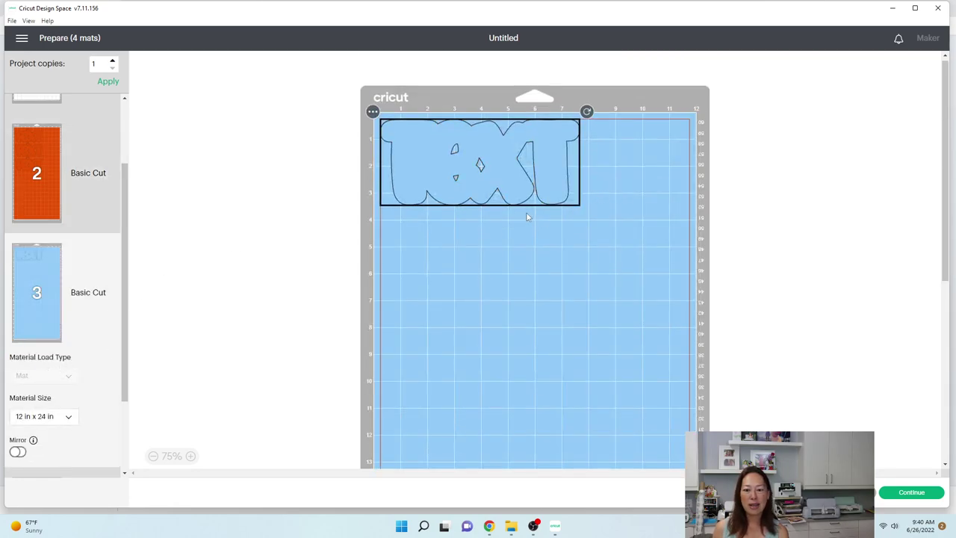
scroll(527, 213, down, 5)
scroll(71, 258, down, 3)
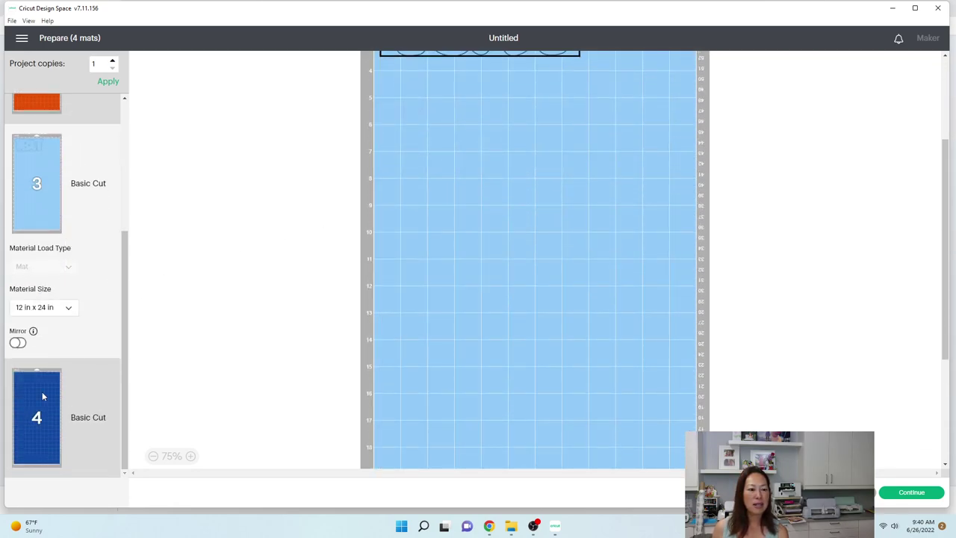
click(41, 396)
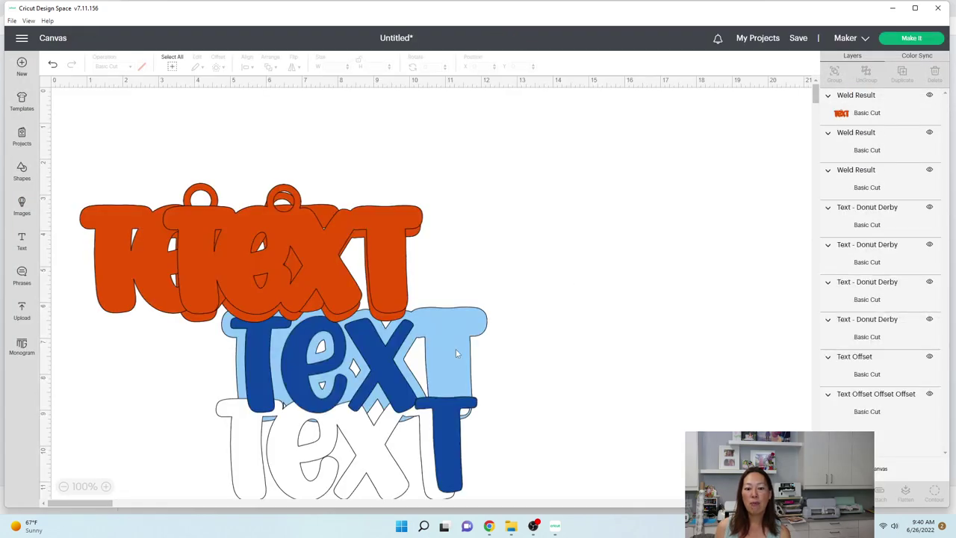
Put the blue T back on the light-blue offset and move the white offset to the upper right.
click(451, 362)
mouse_move(450, 362)
mouse_down()
mouse_move(448, 332)
mouse_move(447, 345)
mouse_up()
drag(441, 456, 659, 219)
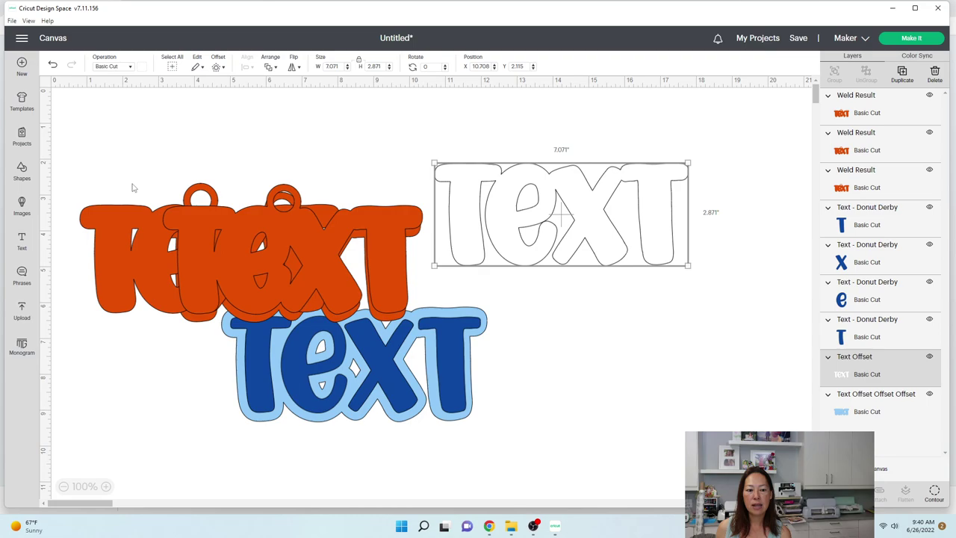
drag(129, 176, 568, 180)
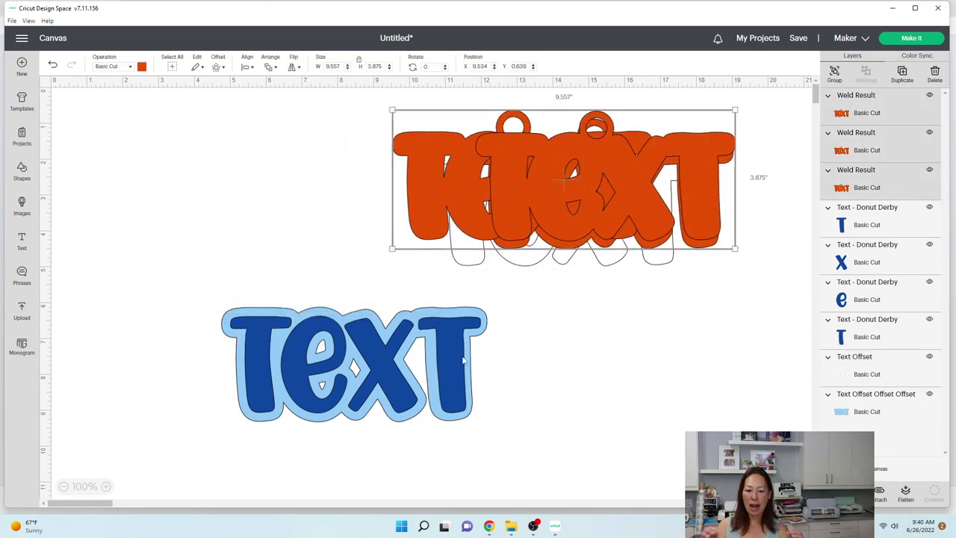
Attach the four blue letters T, X, e and T into one group and proceed to Make It.
click(912, 228)
shift+click(900, 257)
shift+click(897, 296)
shift+click(887, 338)
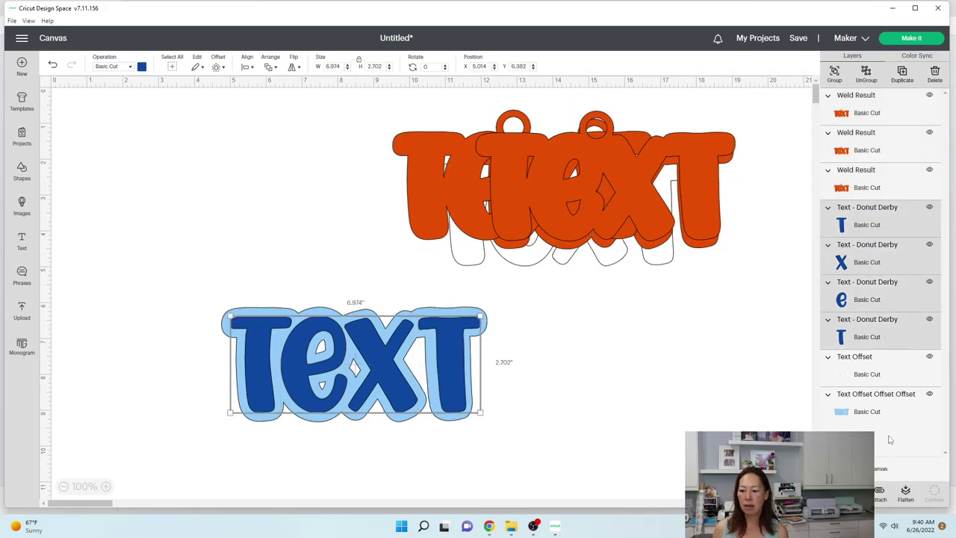
click(879, 495)
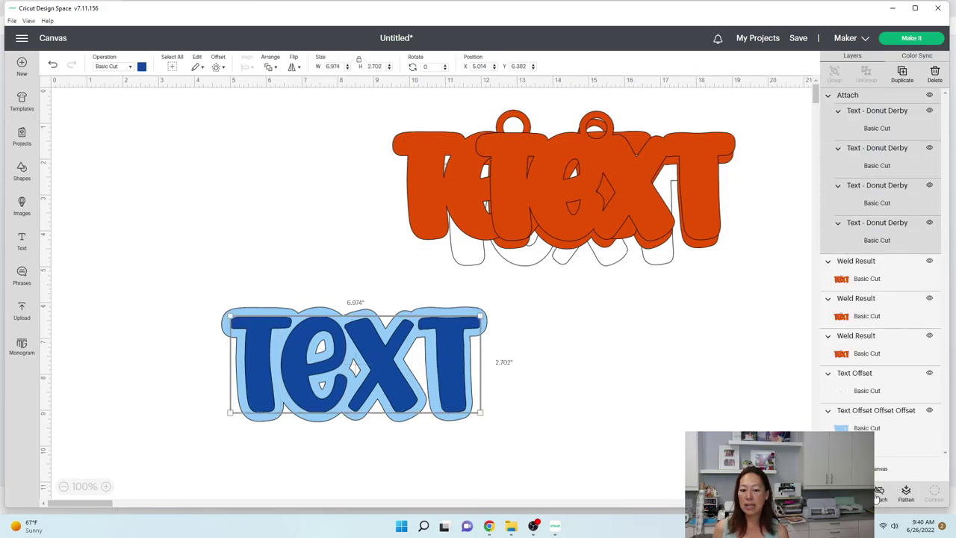
click(658, 454)
click(911, 38)
Mirror the attached blue letters on the dark-blue mat 4.
scroll(45, 313, down, 3)
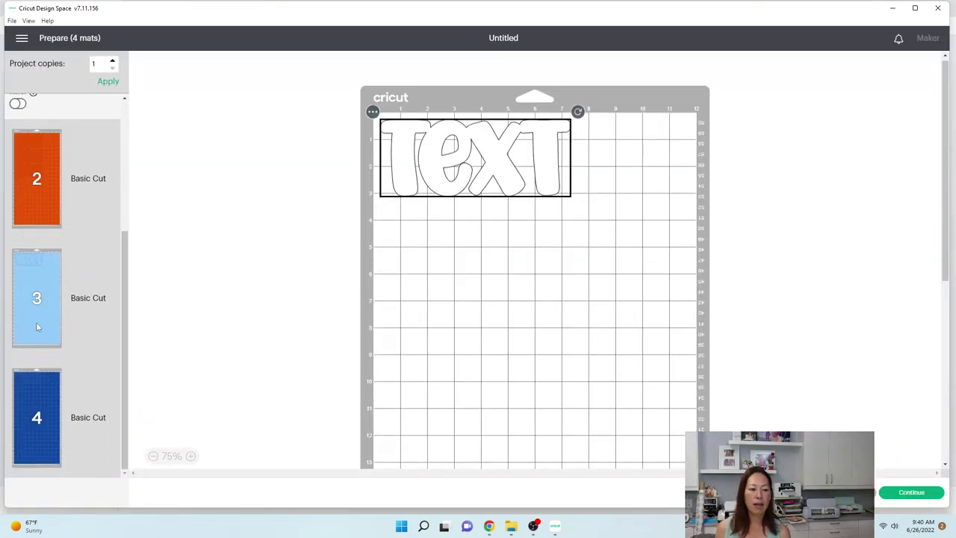
click(43, 413)
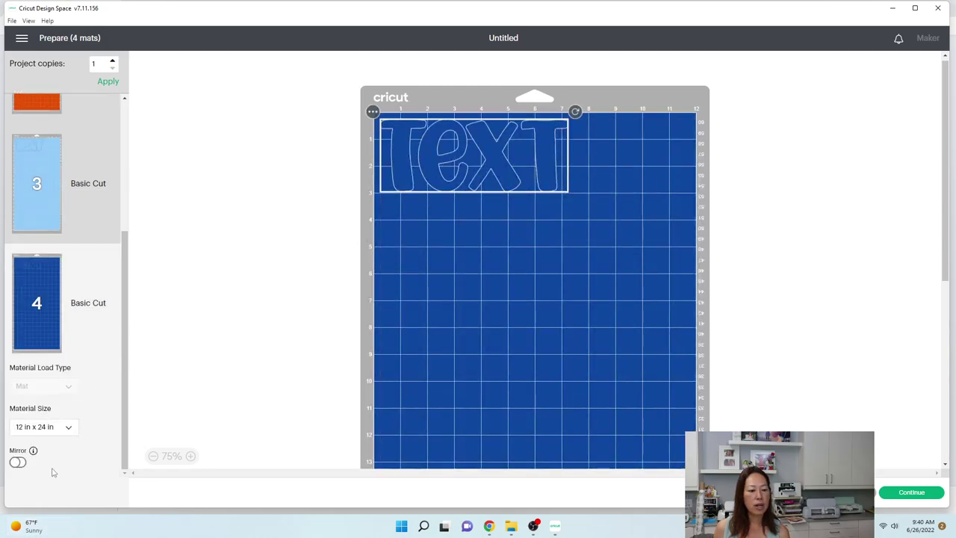
click(19, 461)
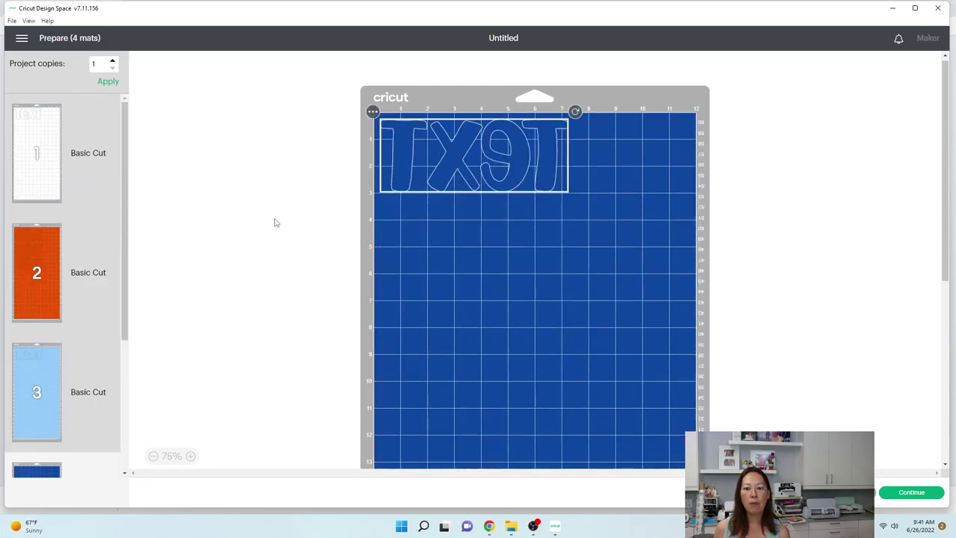